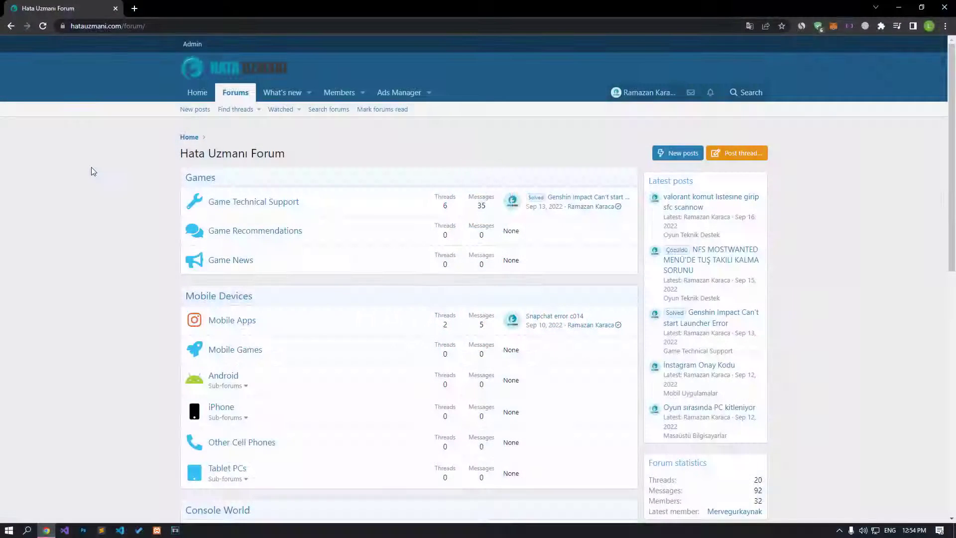
Begin a new thread on the Hata Uzmanı Forum with the orange Post thread... button
scroll(91, 166, down, 15)
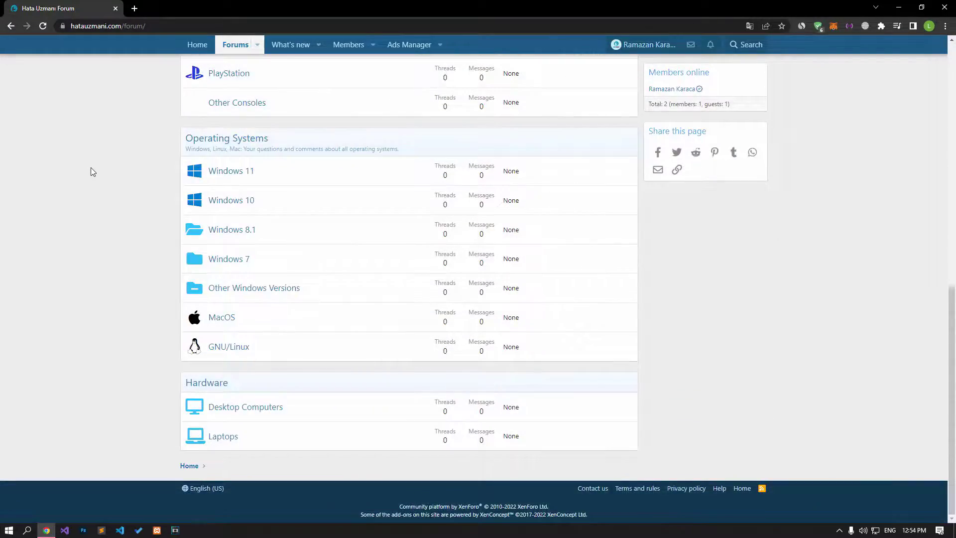
scroll(90, 167, up, 15)
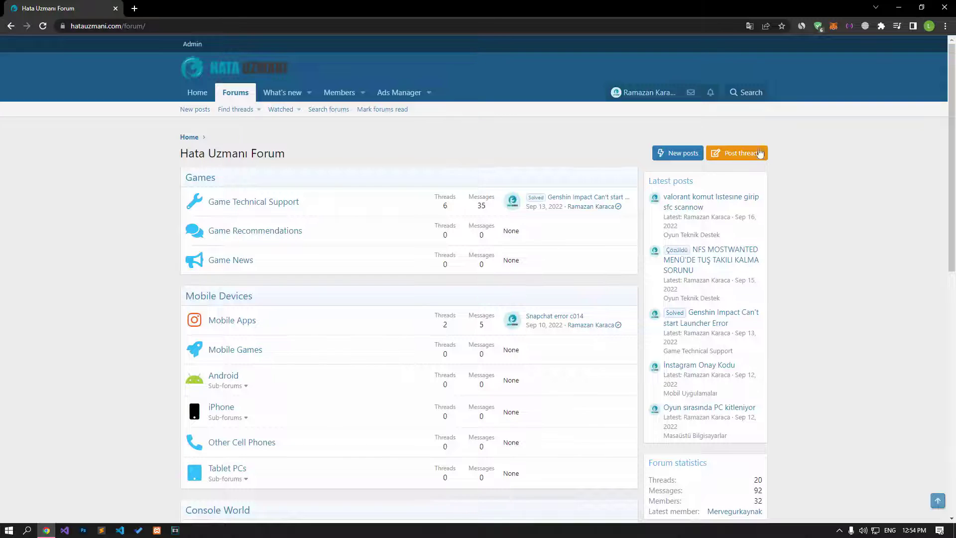
click(760, 154)
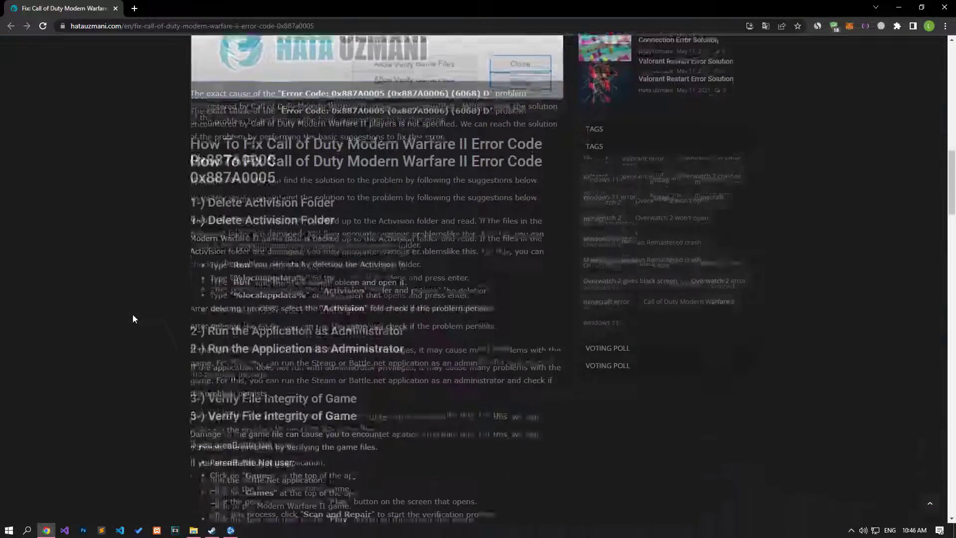
scroll(133, 318, down, 1)
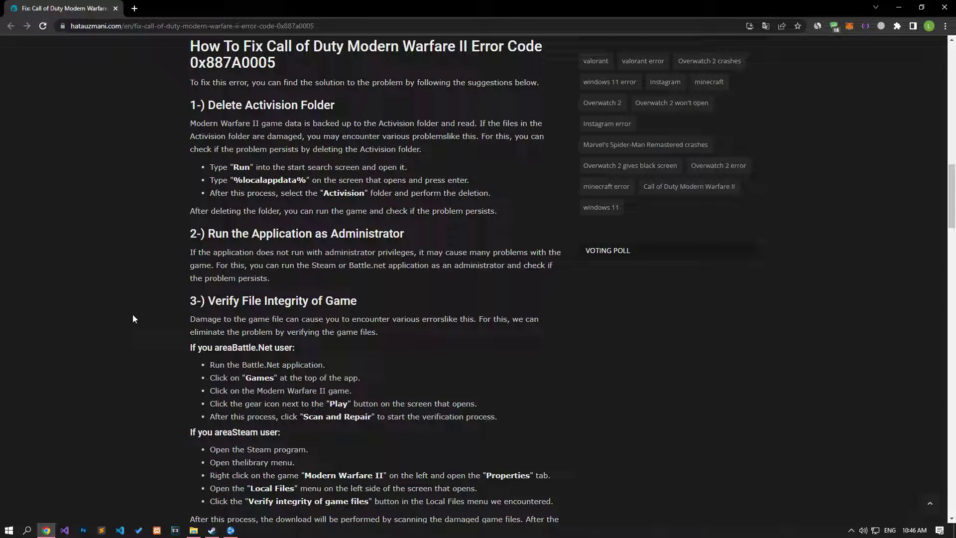
Open the %localappdata% folder through the Run app
click(9, 530)
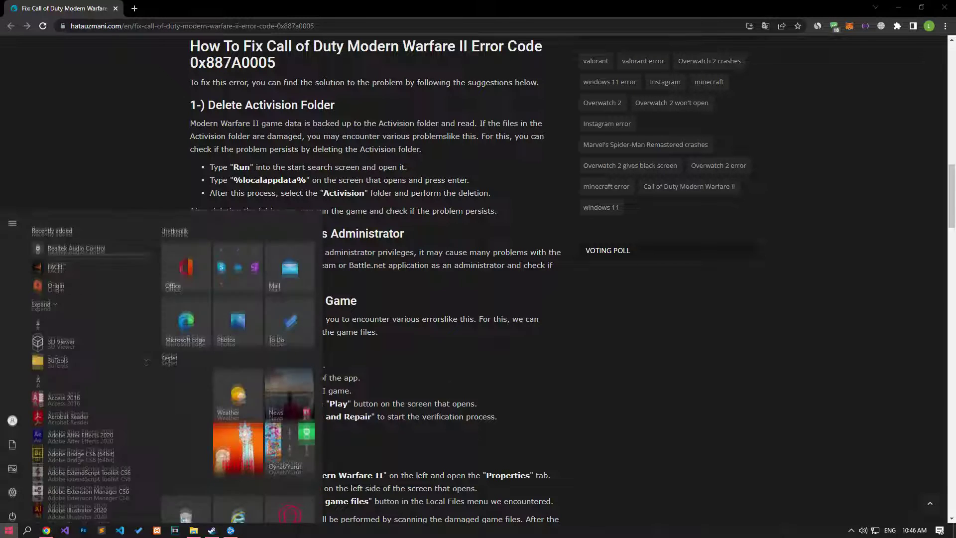
text(run)
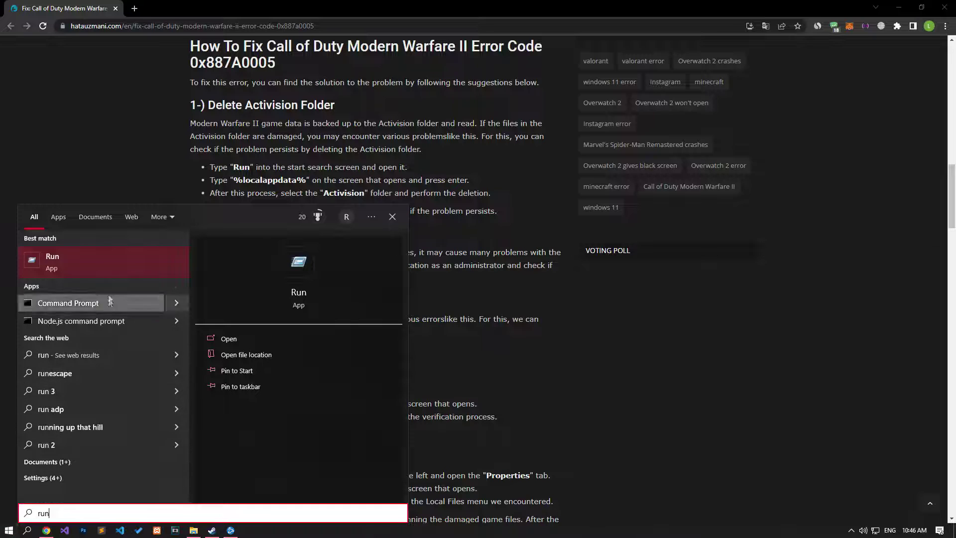
click(105, 268)
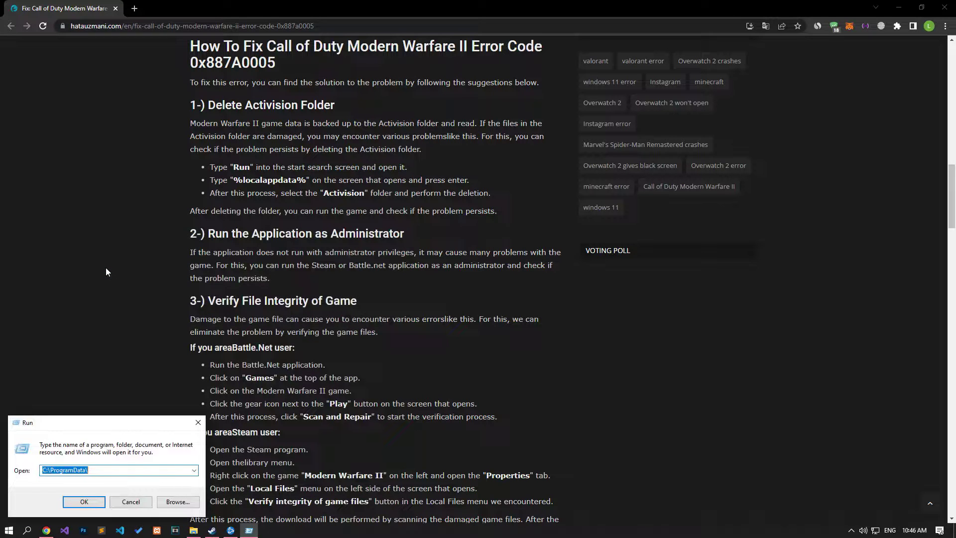
text(%localappdata%)
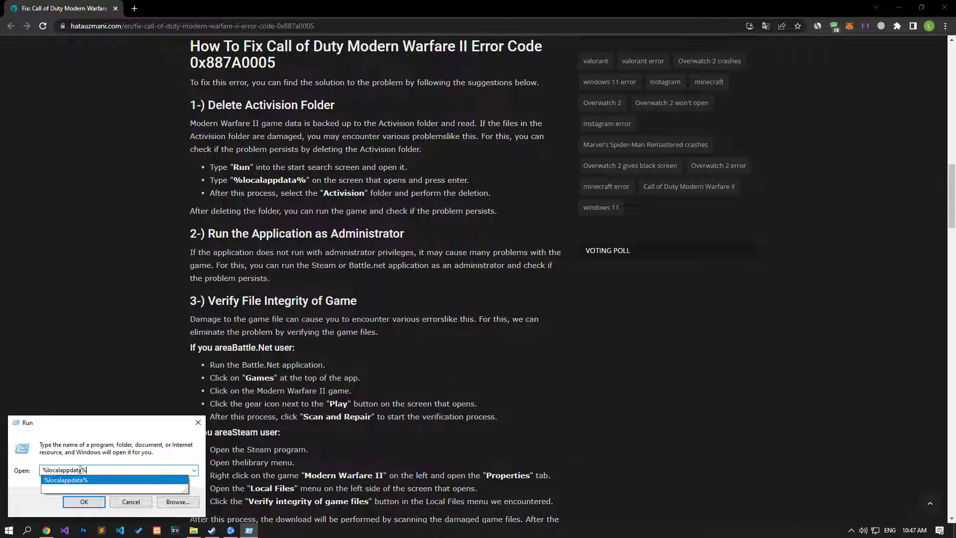
click(92, 503)
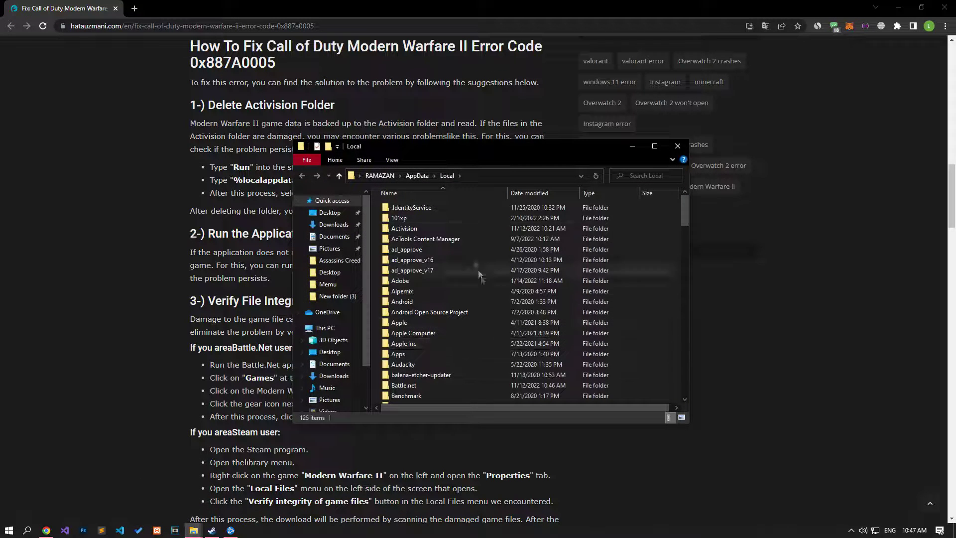
Delete the Activision folder from AppData\Local and close the Explorer window
click(417, 230)
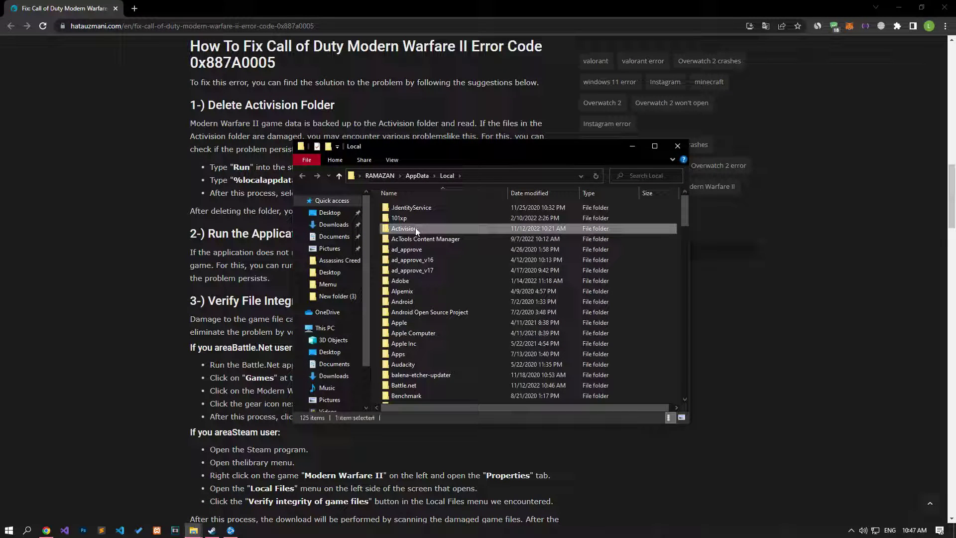
right_click(417, 231)
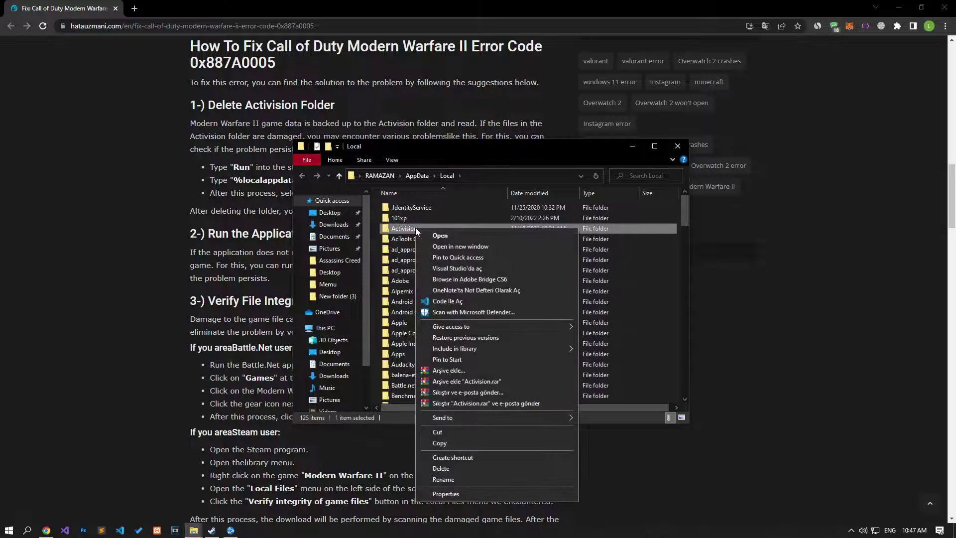
click(453, 468)
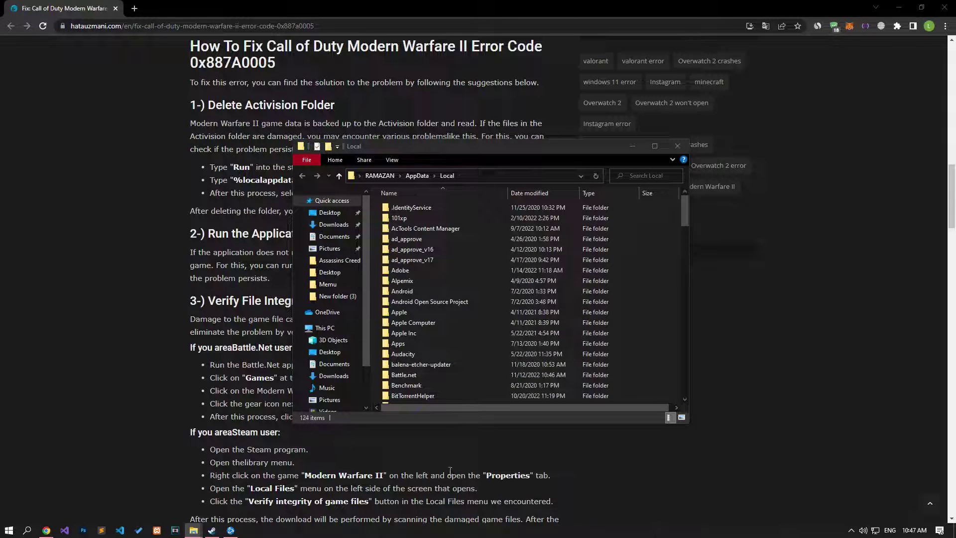
click(677, 146)
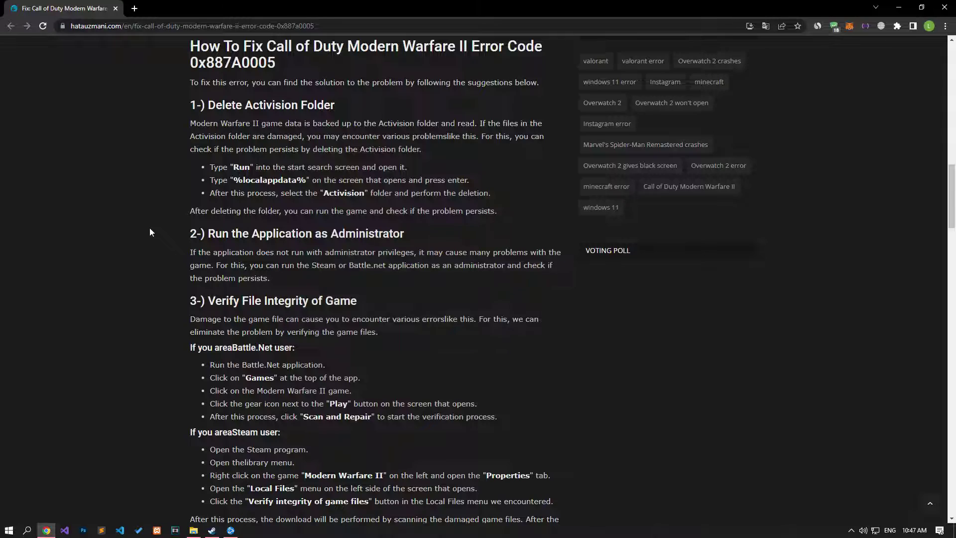
Bring up the Battle.net launcher and the folder holding the Battle.net and Steam shortcuts
click(231, 530)
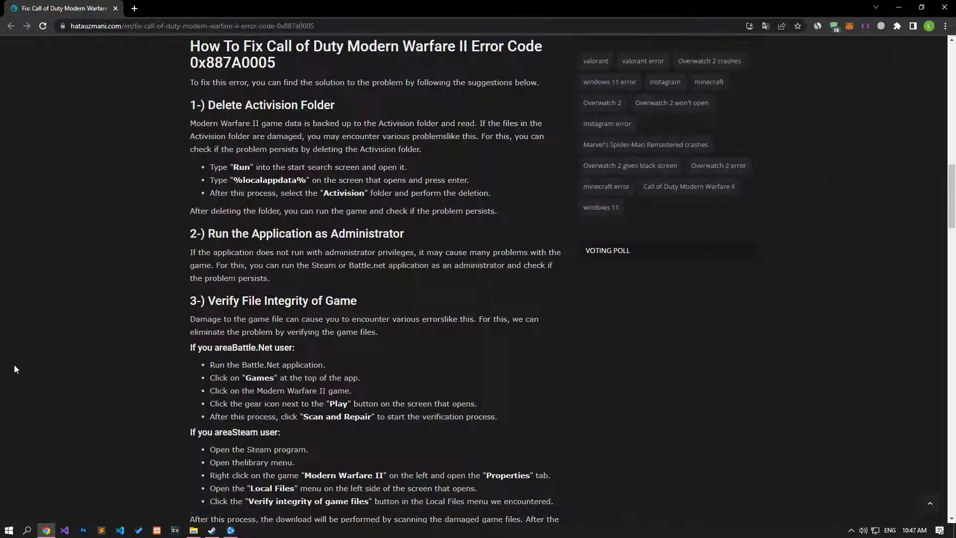
scroll(15, 368, down, 3)
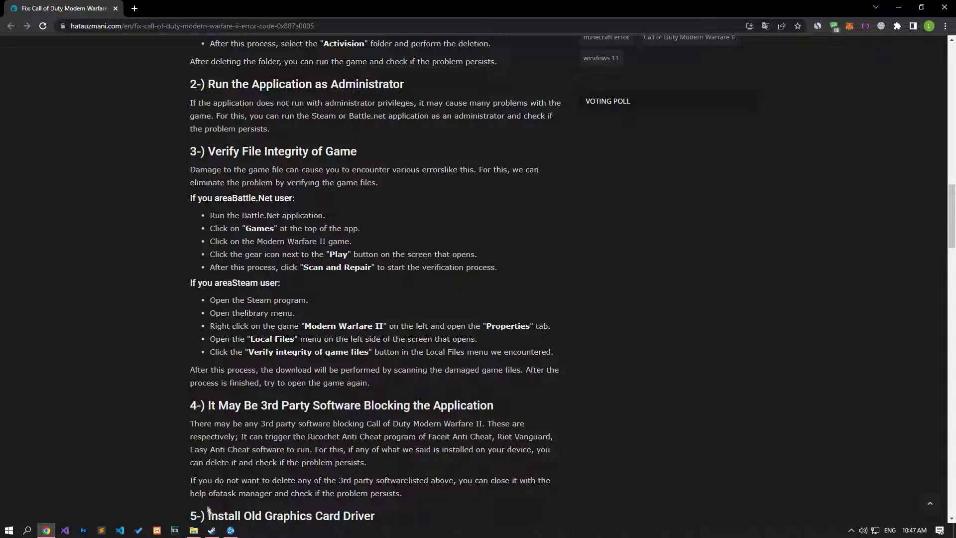
click(194, 530)
End the Steam (32 bit) and Battle.net (32 bit) tasks in Task Manager, then close it
right_click(365, 529)
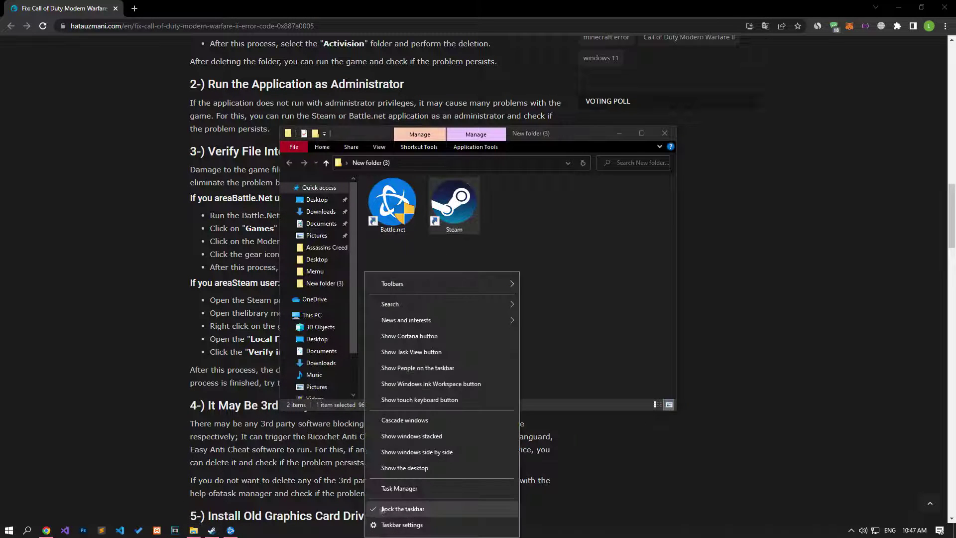
click(394, 488)
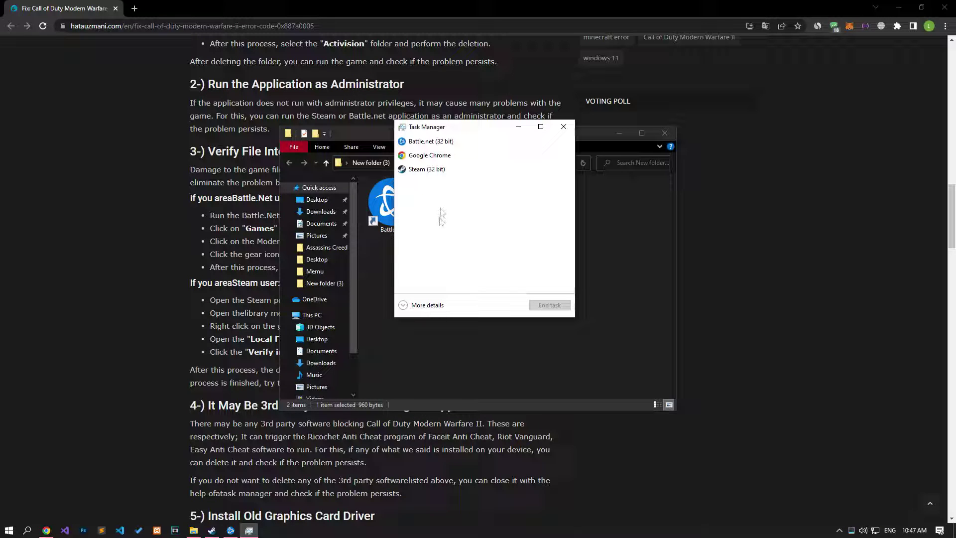
click(431, 169)
click(543, 305)
click(543, 304)
click(571, 129)
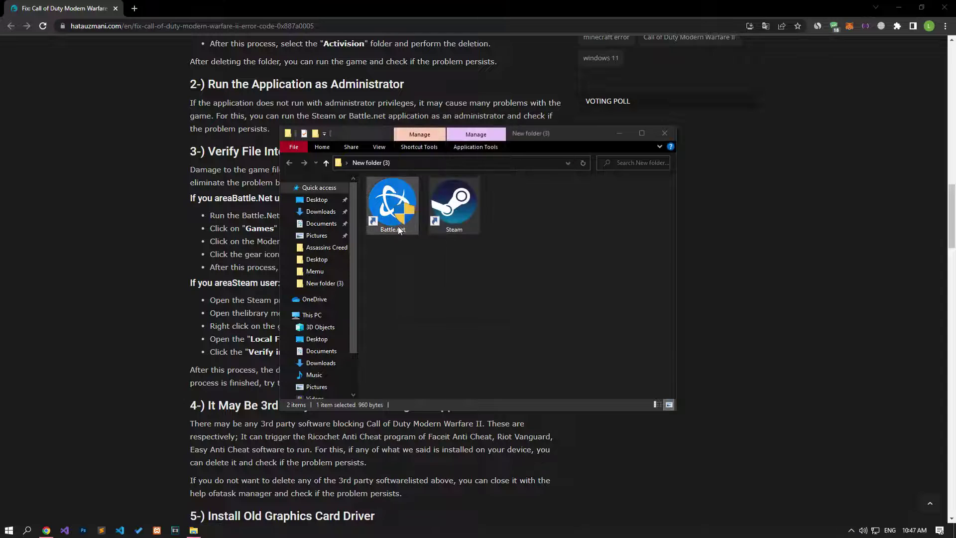
click(394, 226)
Run the Battle.net shortcut as administrator and try the same on the Steam shortcut
right_click(397, 229)
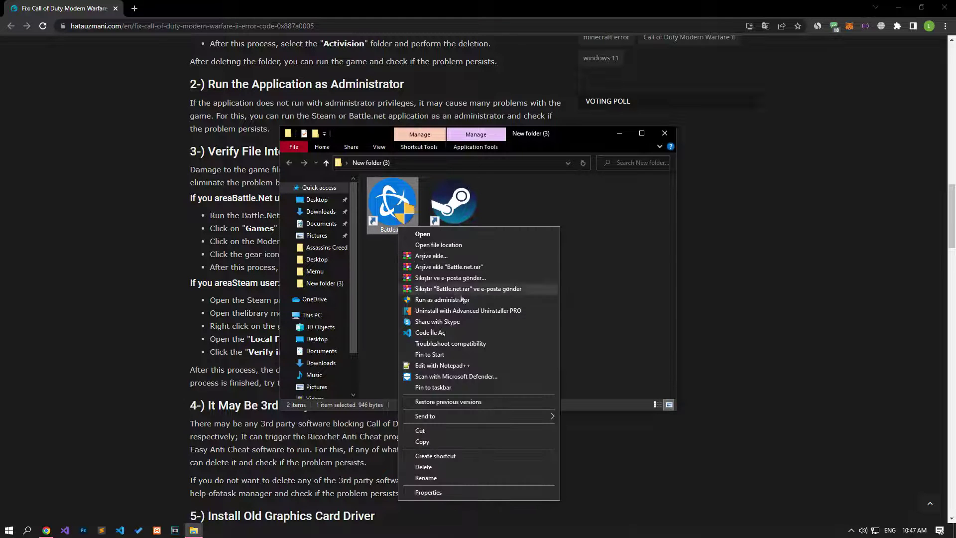
click(442, 300)
click(450, 180)
right_click(452, 182)
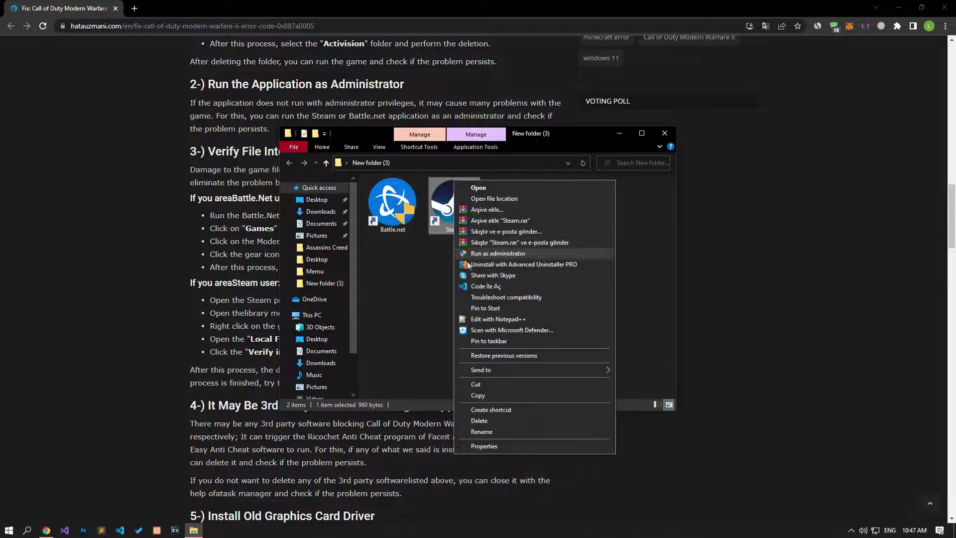
click(172, 283)
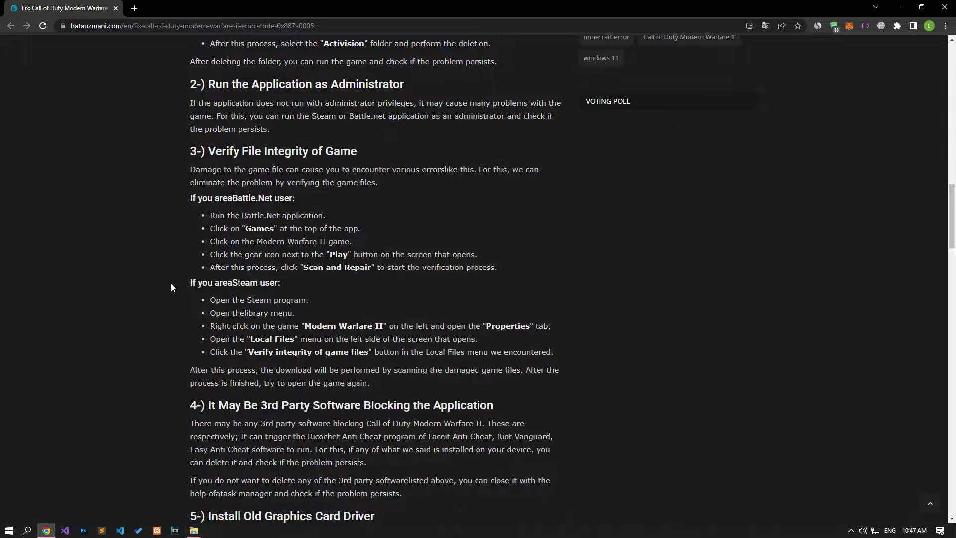
scroll(172, 283, down, 2)
Back in New folder (3), run both Battle.net and Steam shortcuts as administrator
click(195, 532)
right_click(409, 213)
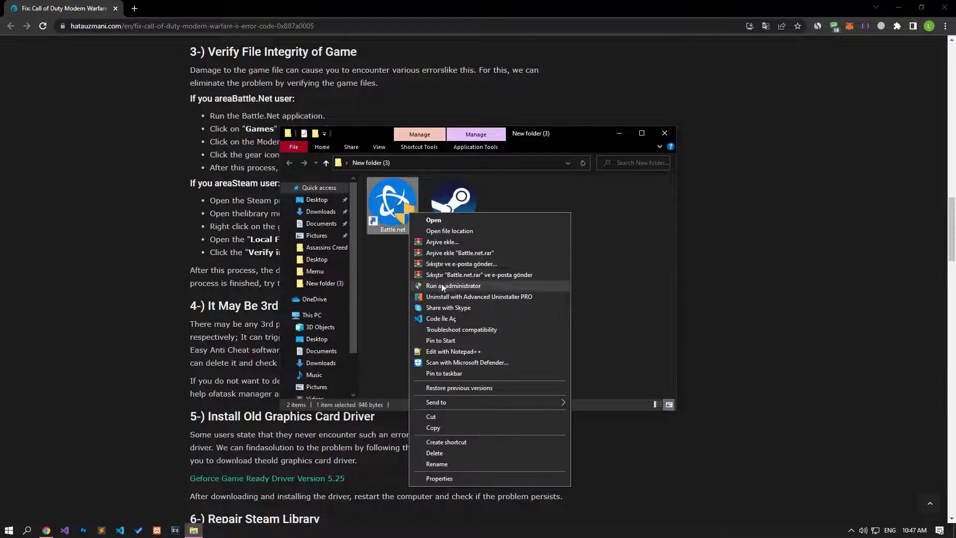
click(456, 285)
click(464, 218)
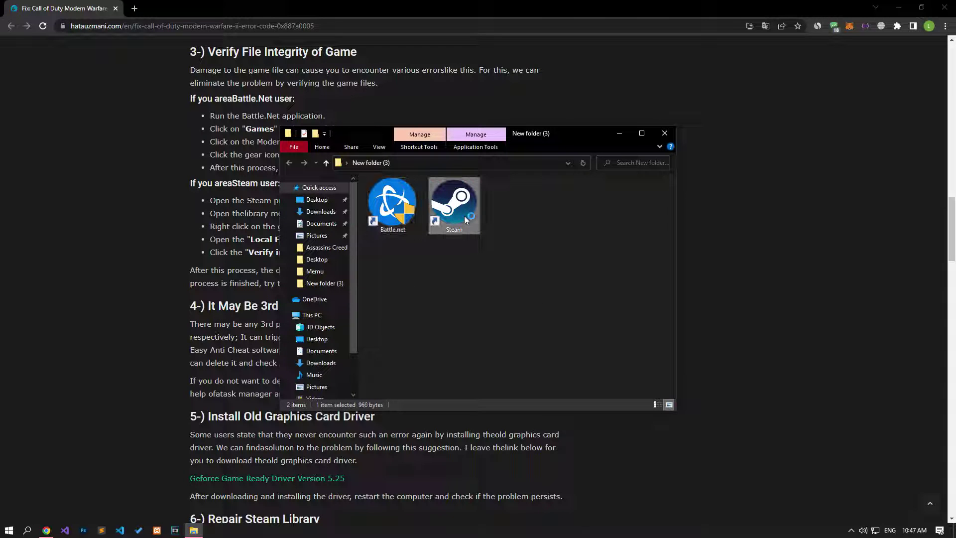
right_click(464, 216)
click(485, 288)
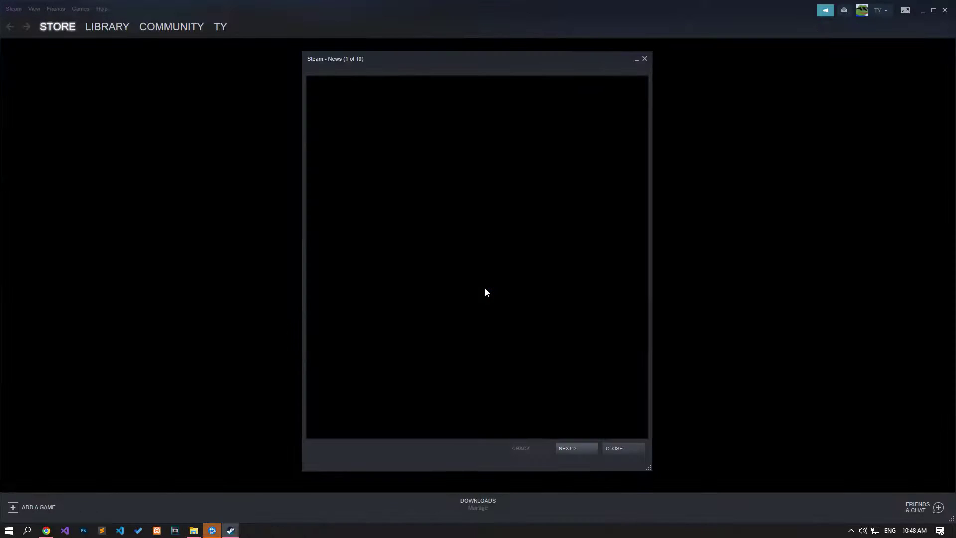
Verify Rocket League's game files from Properties > Local Files in the Steam library, then close Properties
click(614, 448)
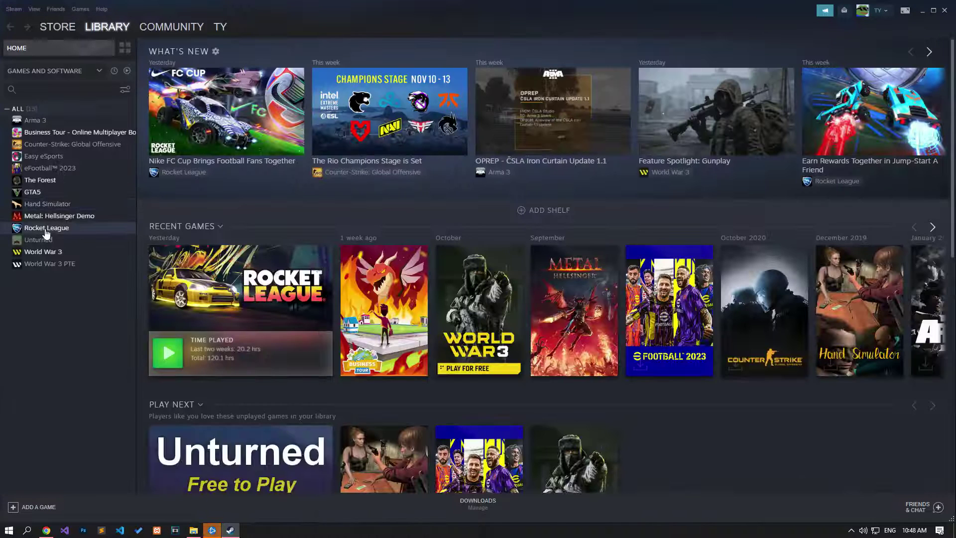
right_click(46, 231)
click(73, 295)
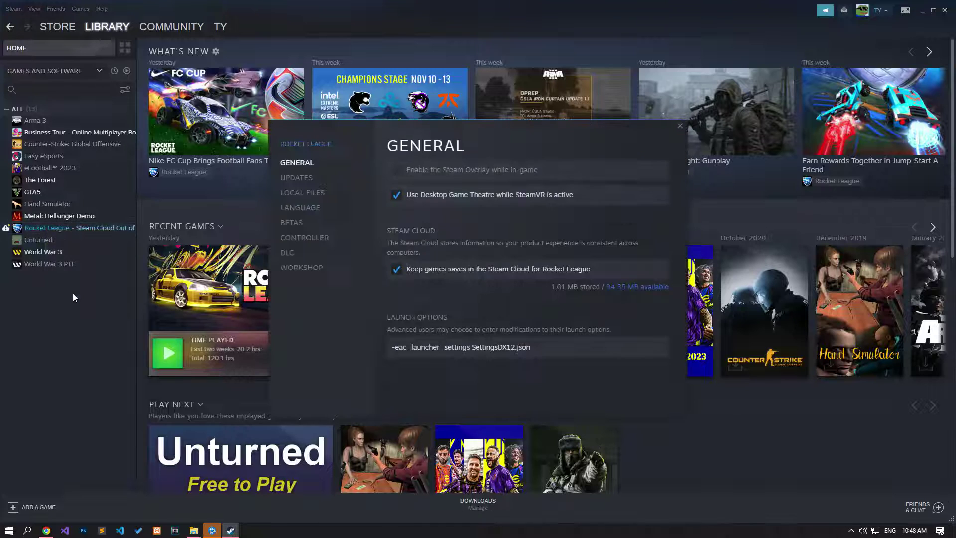
click(312, 193)
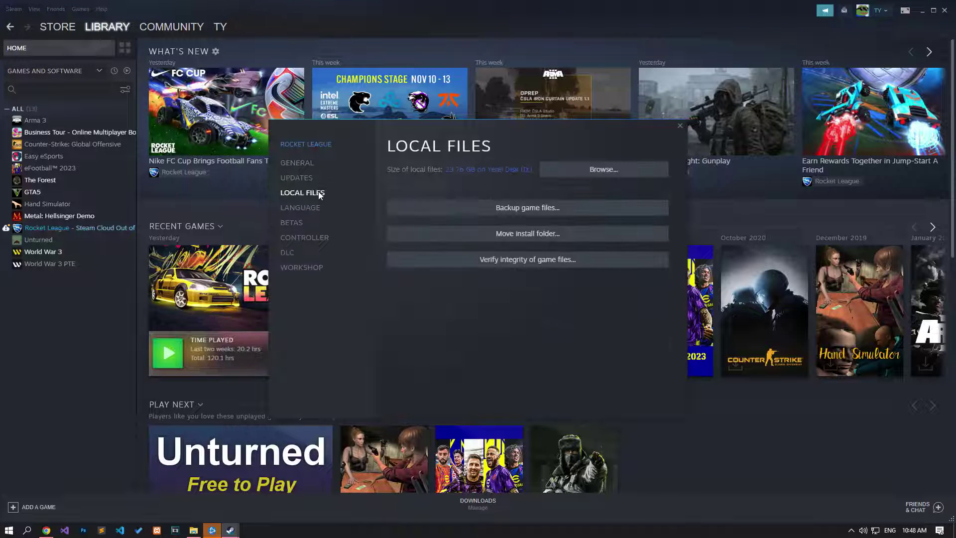
click(528, 264)
click(682, 127)
Show Overwatch 2's options with Scan and Repair in Battle.net, then return to the Chrome article
click(212, 530)
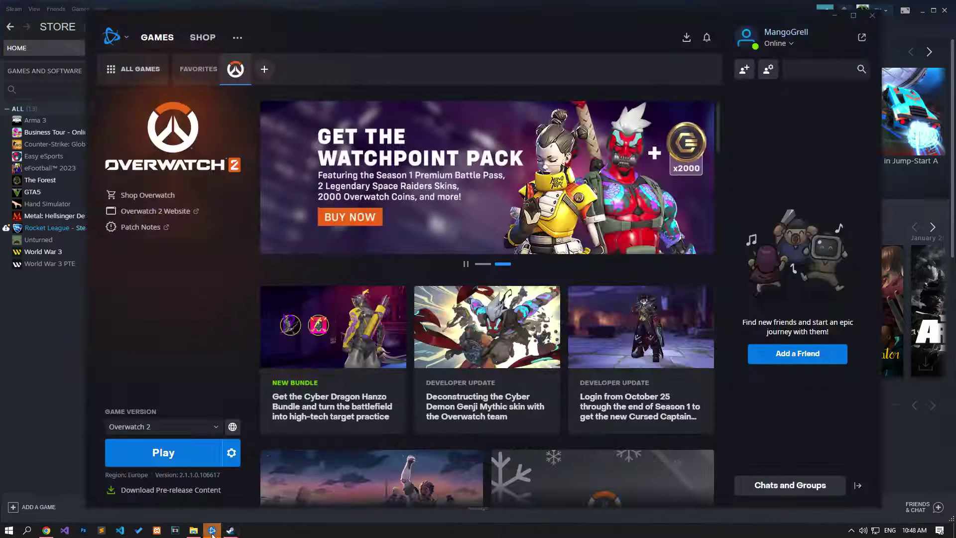
click(231, 454)
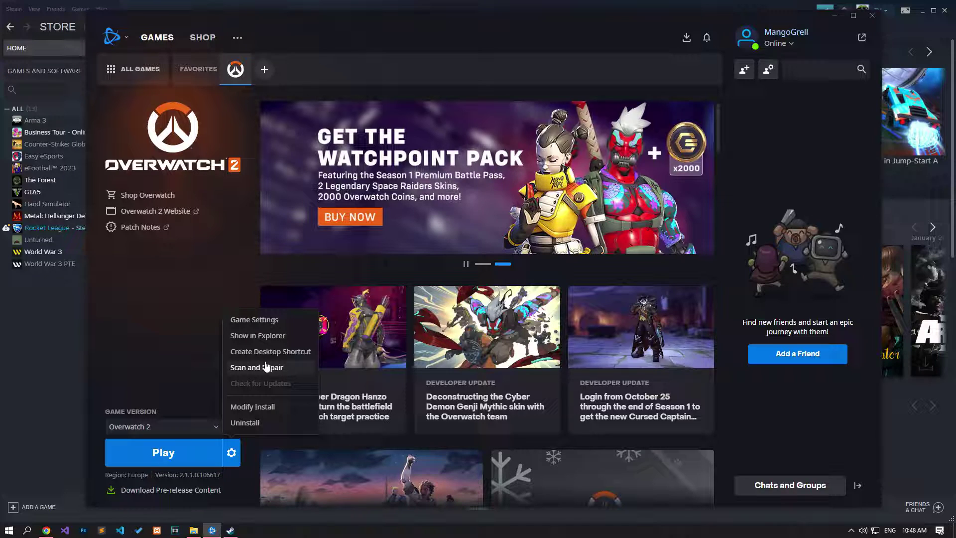
click(46, 530)
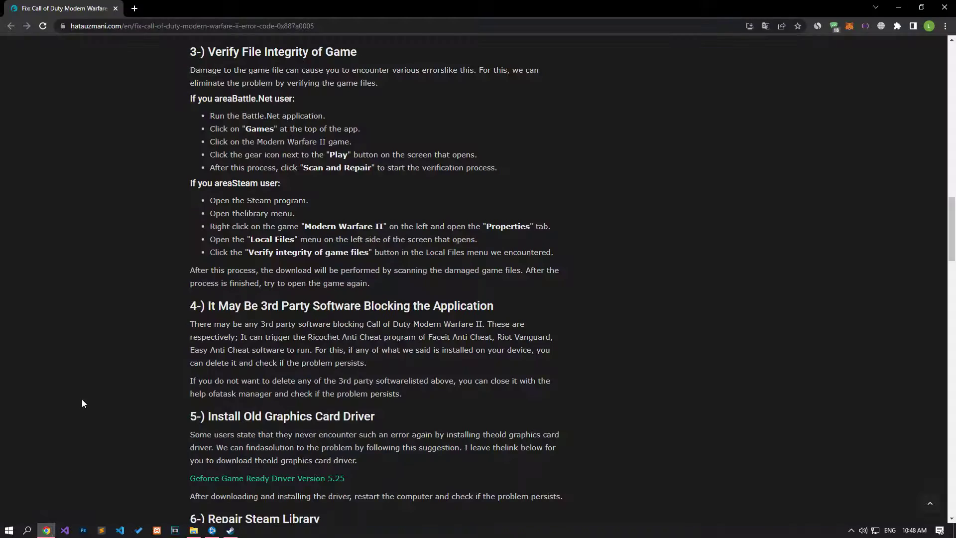
Open Add or remove programs from a Windows search for 'add'
scroll(83, 403, down, 5)
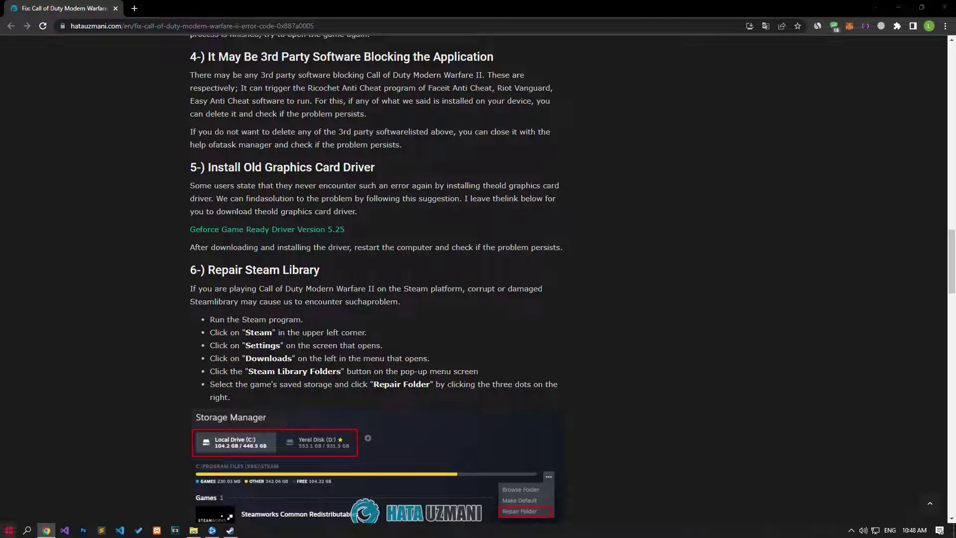
click(9, 530)
text(un)
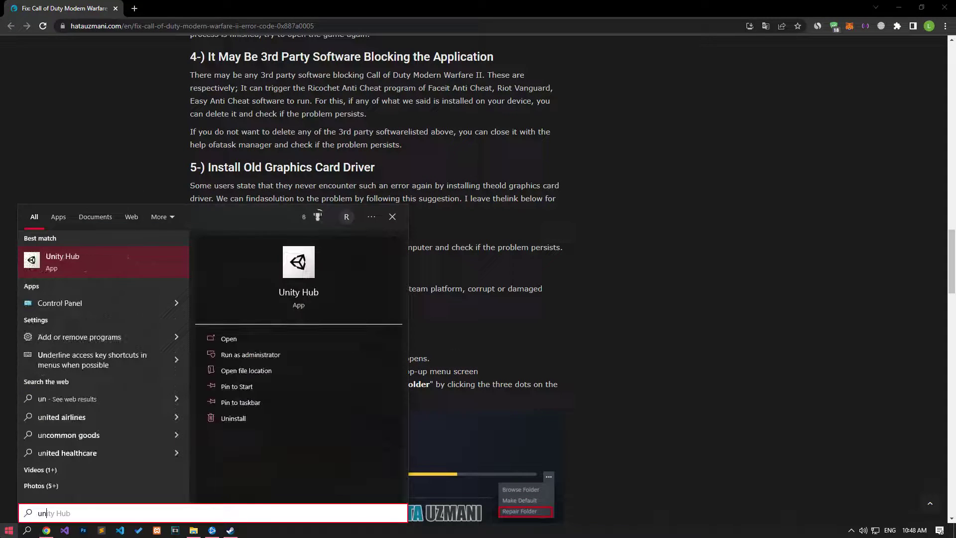
key(BackSpace)
key(BackSpace)
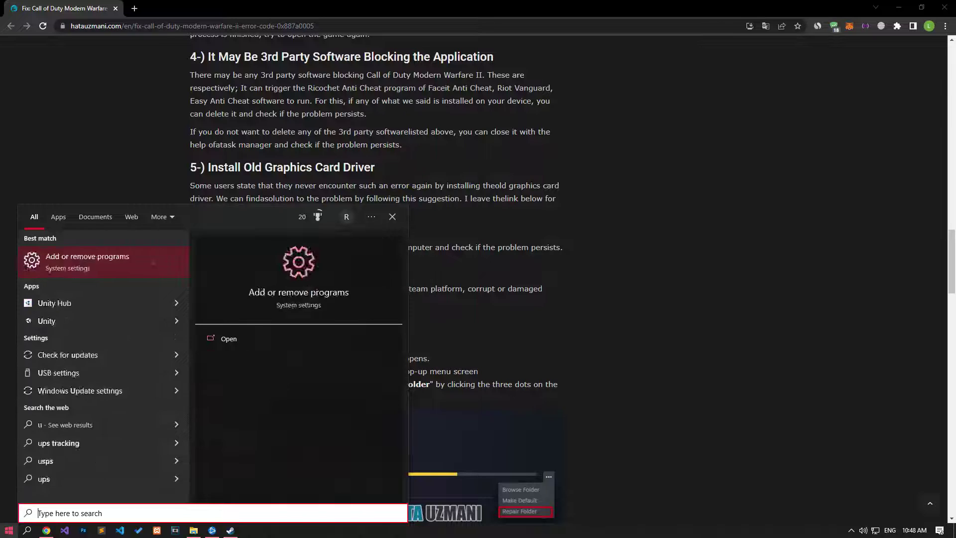
text(add)
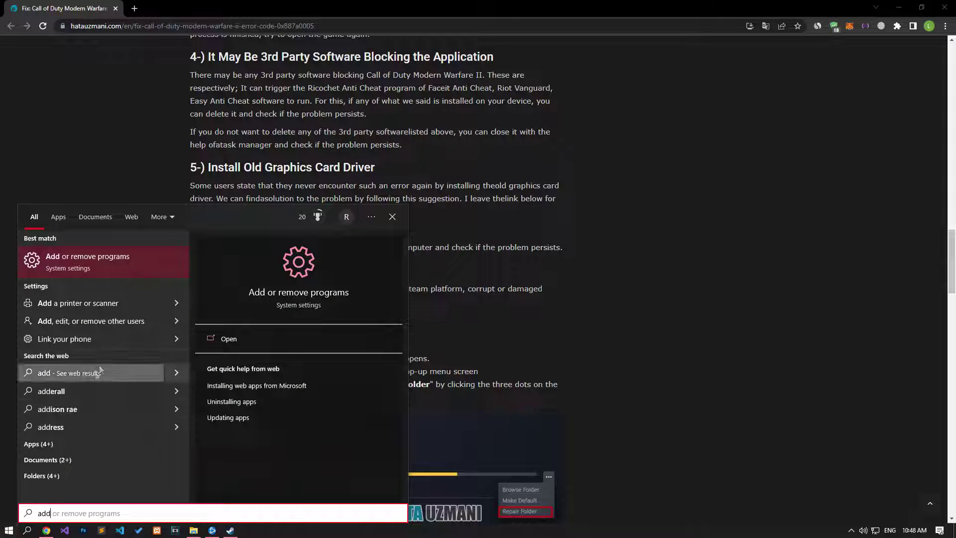
click(116, 264)
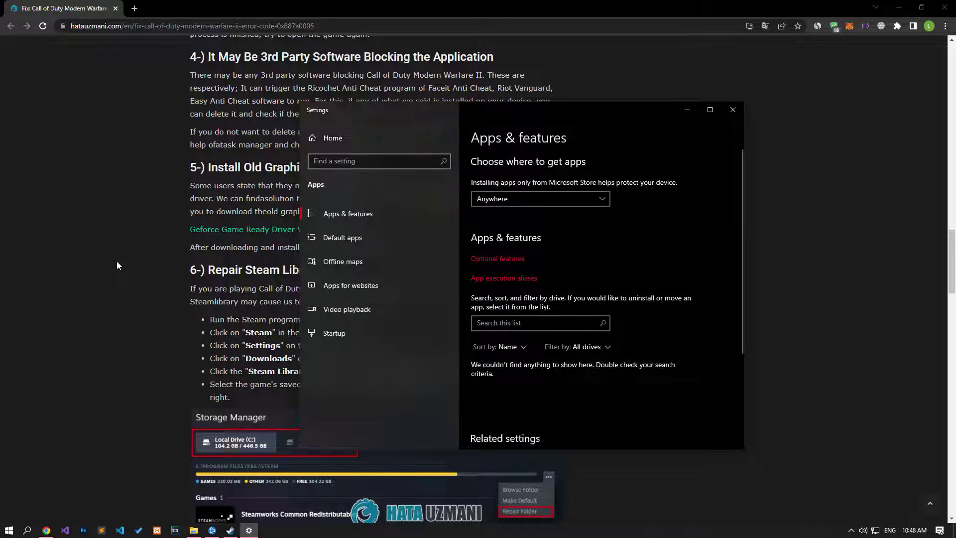
Search the installed apps for 'faceit' and uninstall FACEIT
click(495, 322)
text(faceit)
click(527, 388)
click(667, 429)
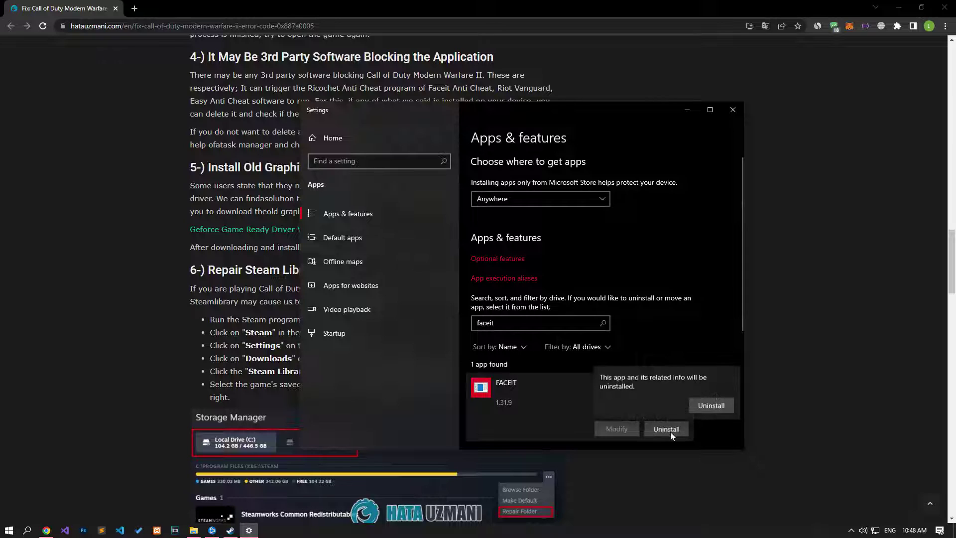
click(700, 408)
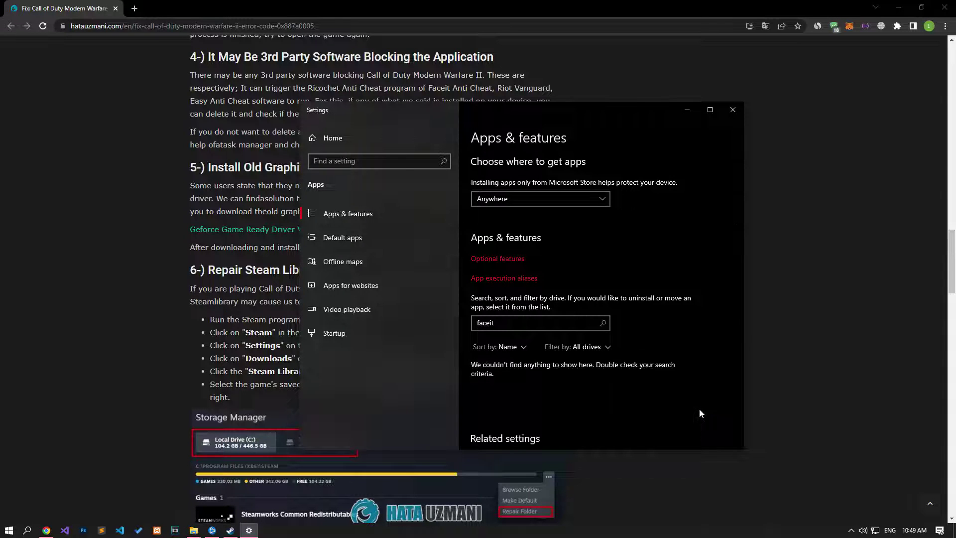
Look up the Riot Vanguard entry by searching 'Vanguard', then close Settings
drag(498, 322, 460, 318)
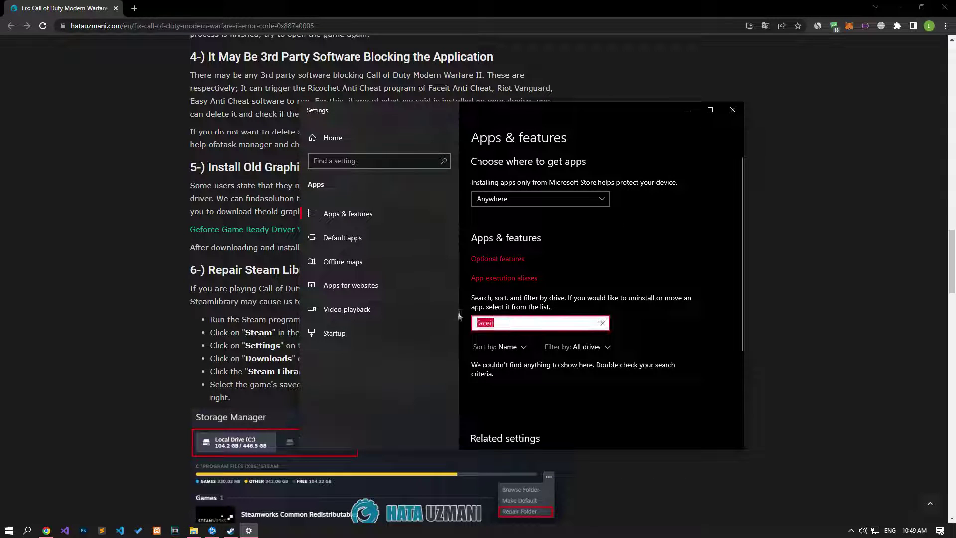
text(Vanguard)
click(527, 386)
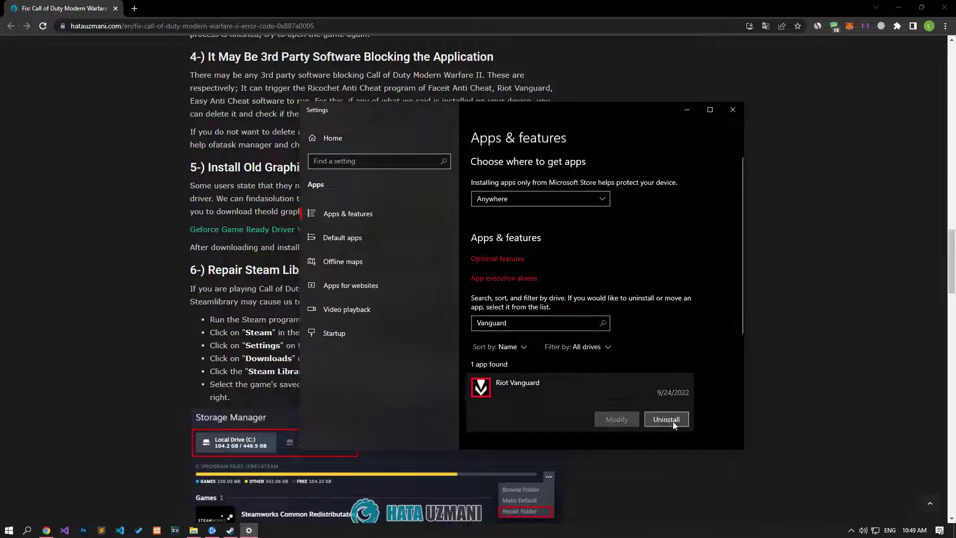
click(733, 110)
Open the article's GeForce driver link in a new tab and switch to it
scroll(14, 291, down, 3)
scroll(15, 291, up, 1)
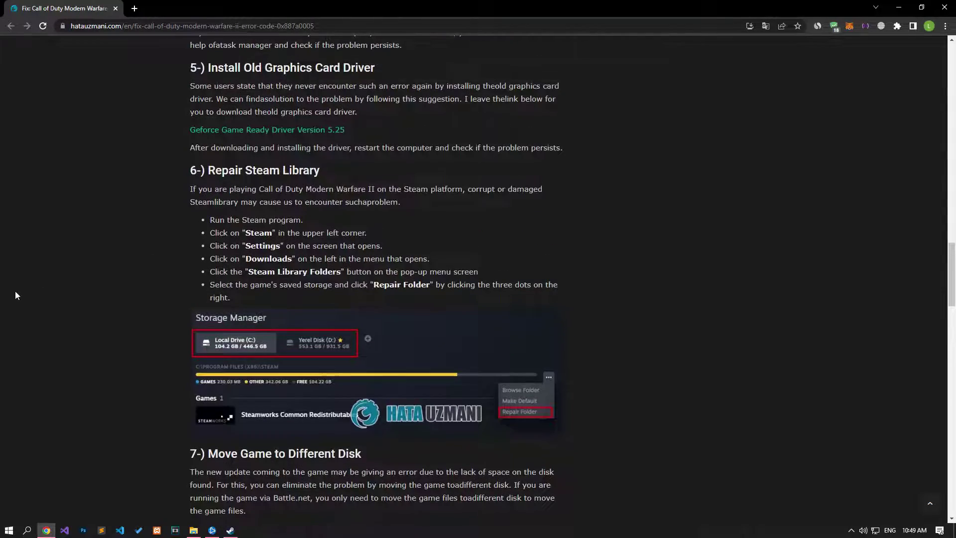
scroll(286, 149, up, 1)
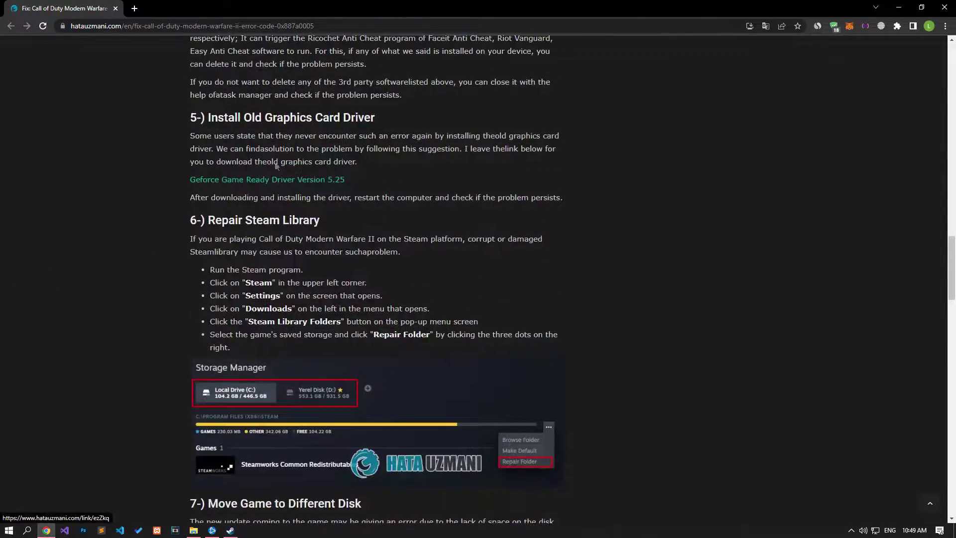
middle_click(267, 183)
click(165, 9)
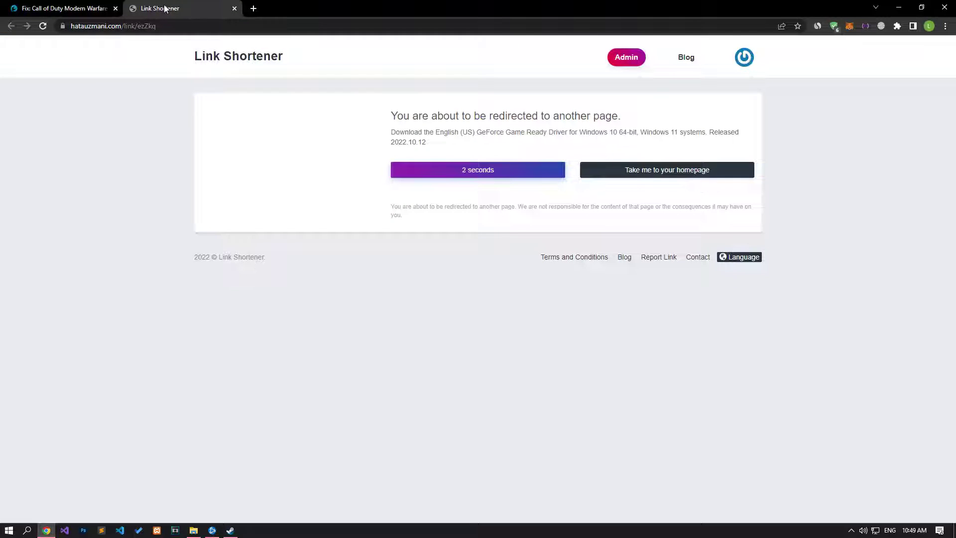
Continue to NVIDIA, download GeForce Game Ready Driver 522.25, and close that tab
click(450, 172)
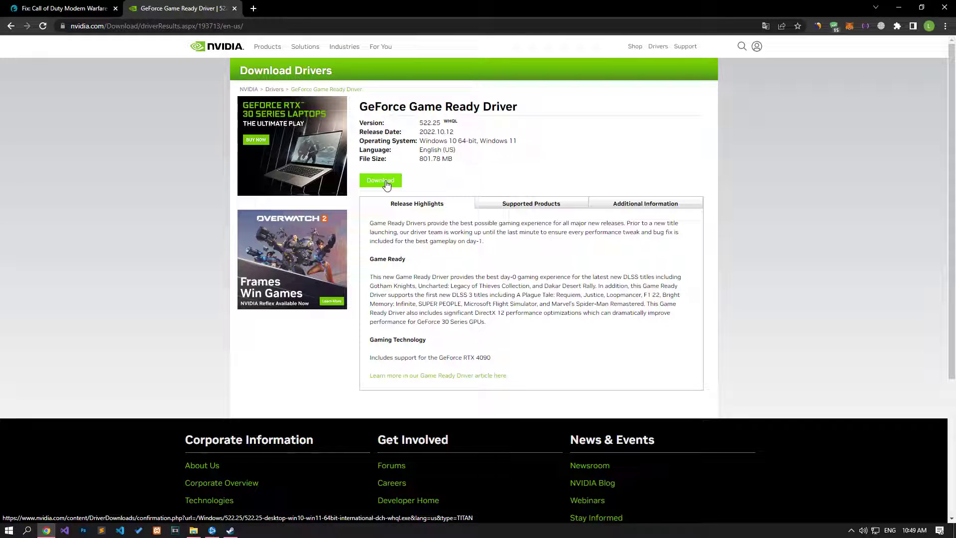
click(387, 185)
key(ctrl+w)
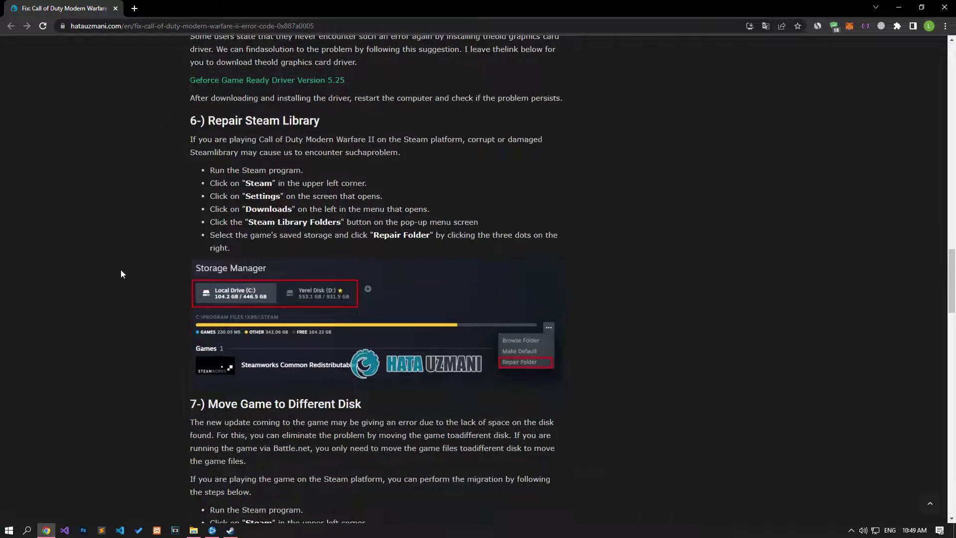
scroll(120, 273, down, 1)
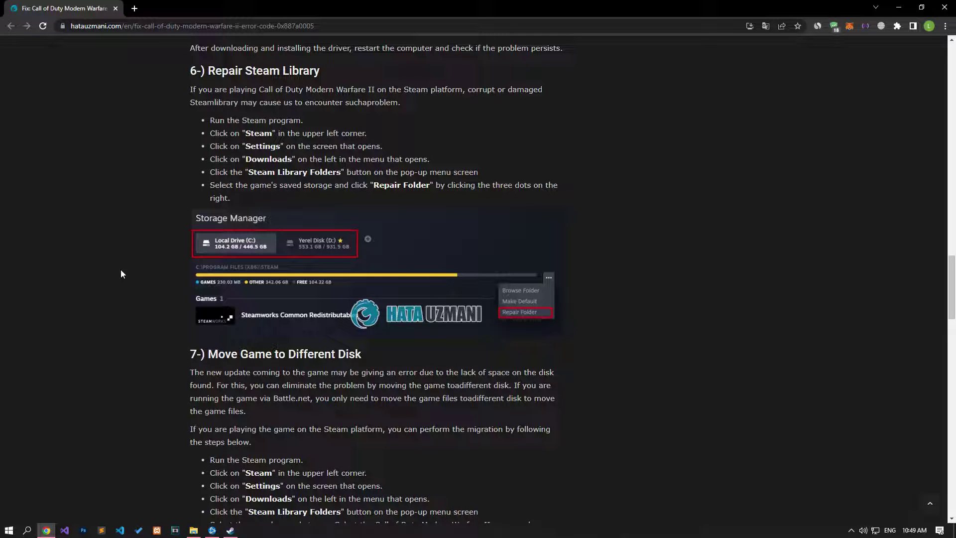
click(232, 532)
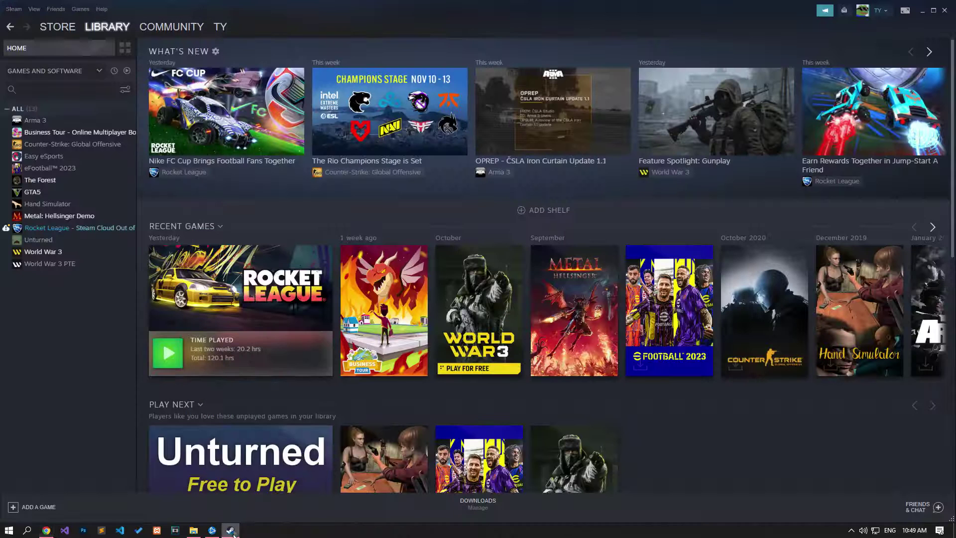
Open STEAM LIBRARY FOLDERS from Steam Settings > Downloads
click(19, 9)
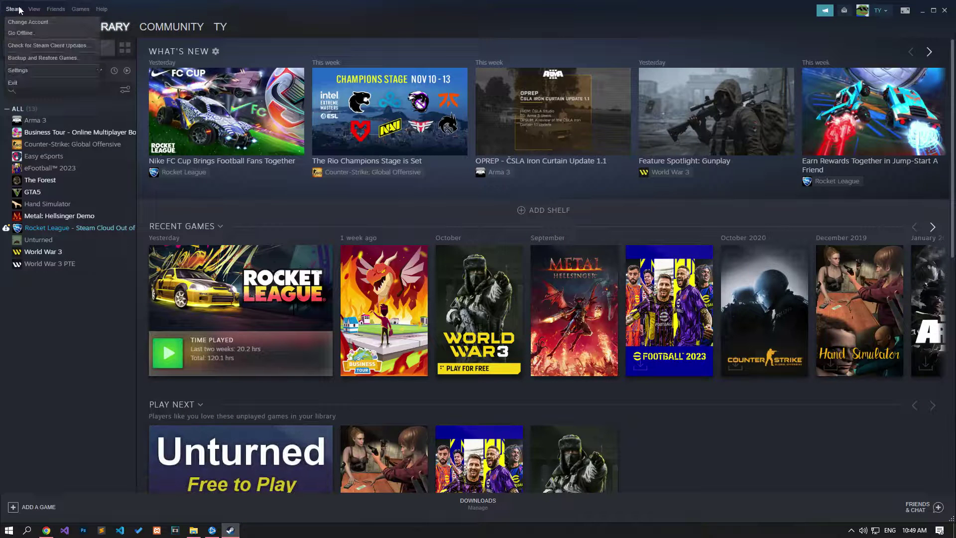
click(18, 70)
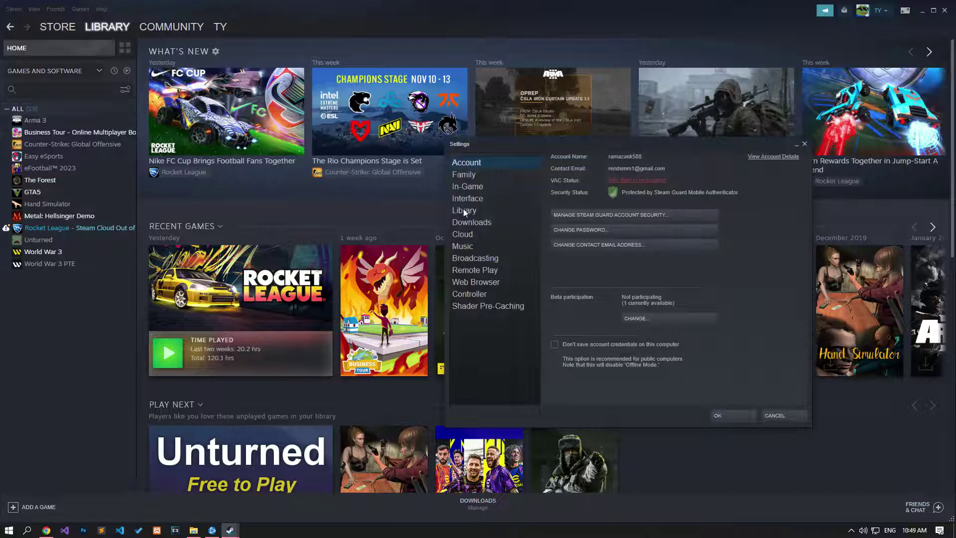
click(471, 222)
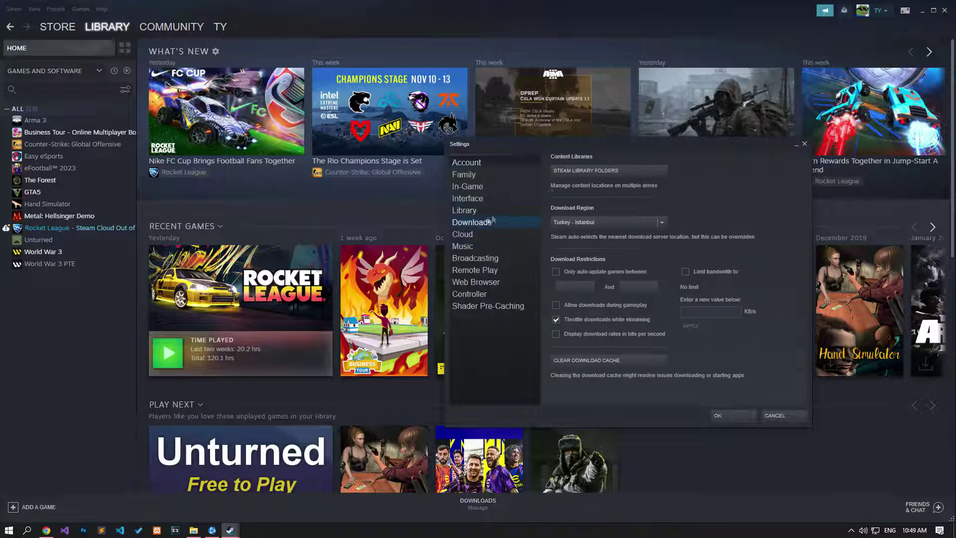
click(570, 172)
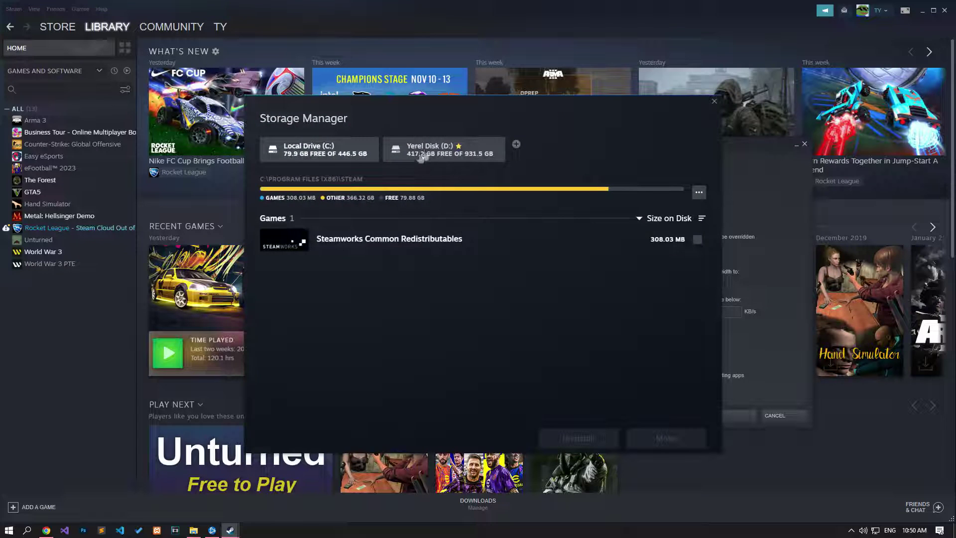
Review drive Yerel Disk (D:) and its '...' options, select Rocket League, then close Storage Manager
click(470, 150)
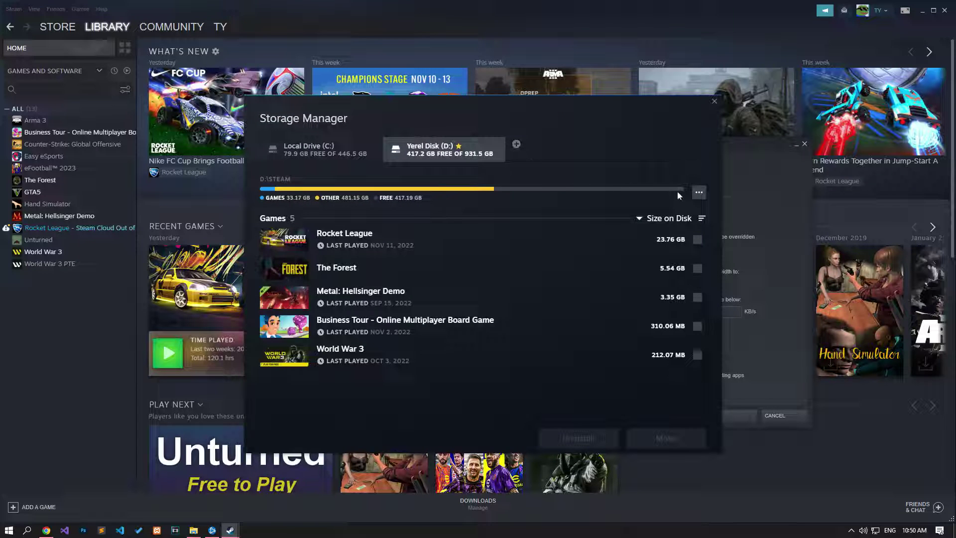
click(699, 197)
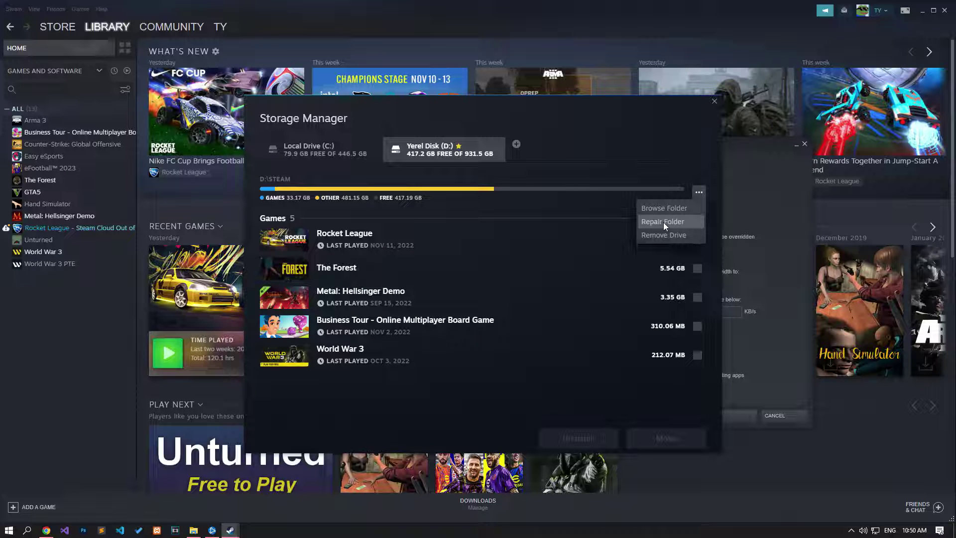
click(617, 148)
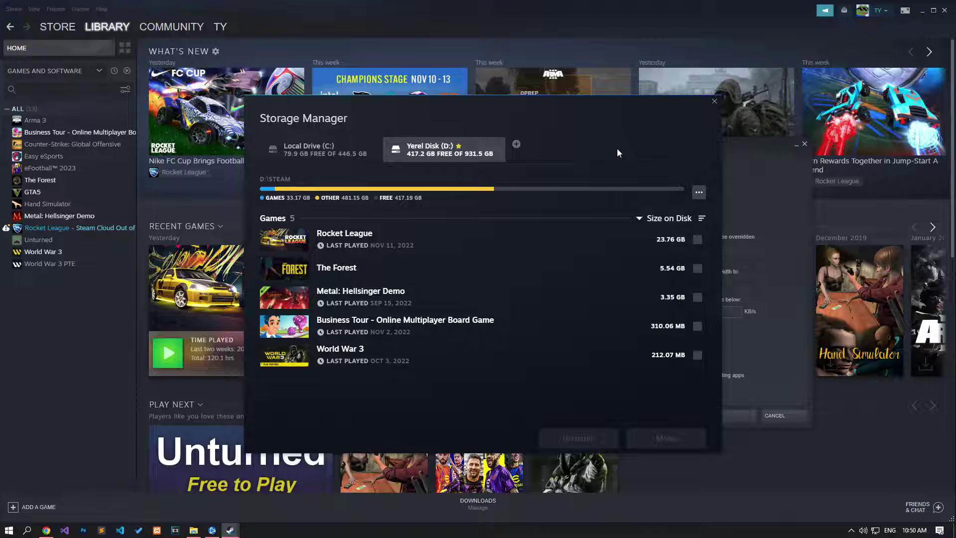
click(698, 239)
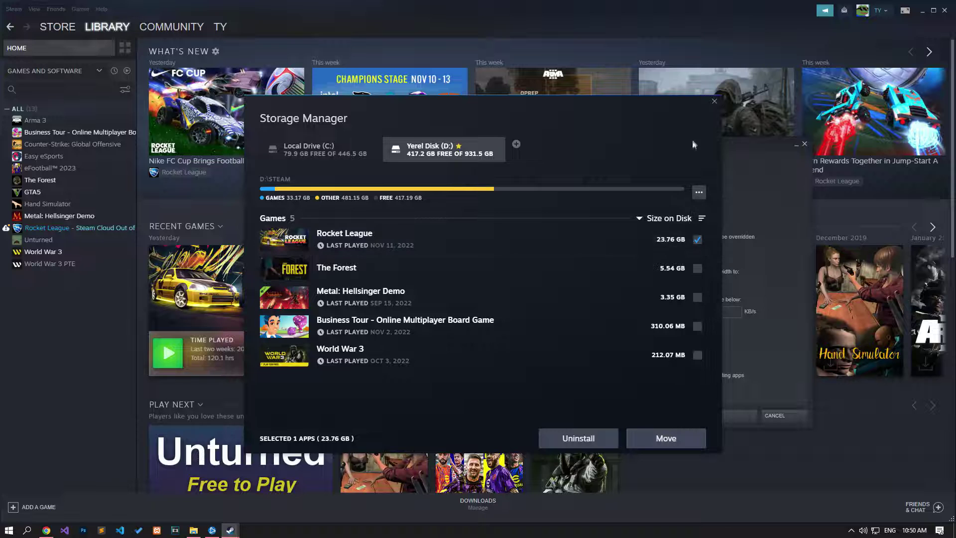
click(714, 102)
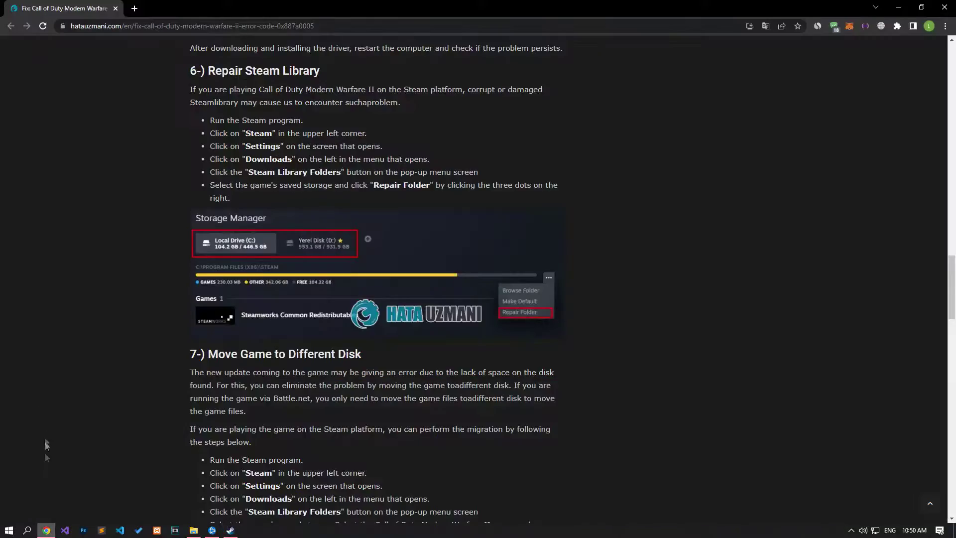
scroll(35, 374, down, 10)
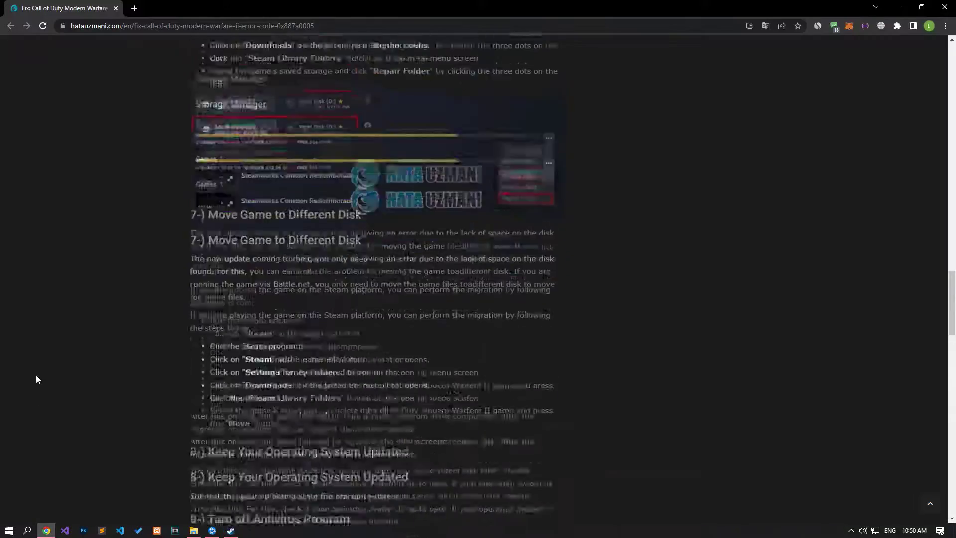
scroll(36, 375, down, 1)
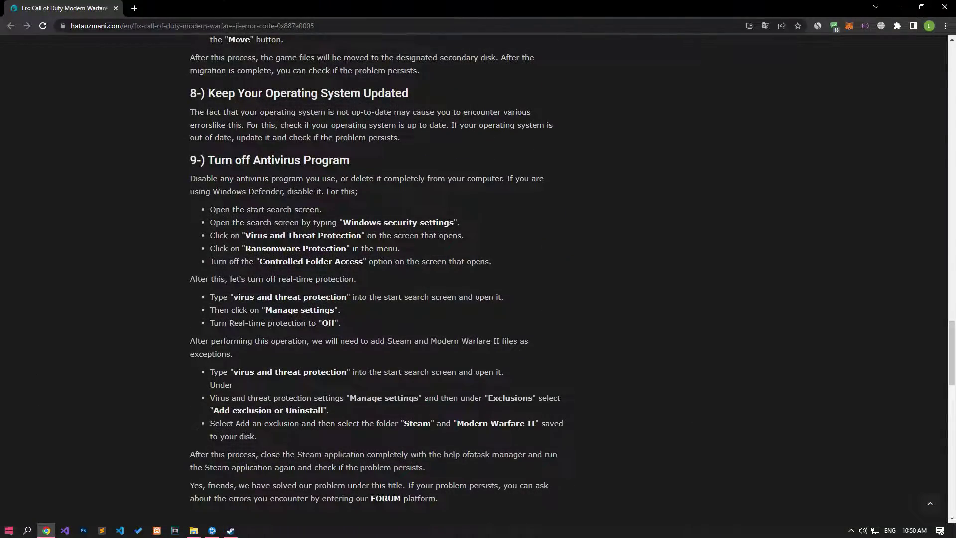
click(8, 530)
text(upda)
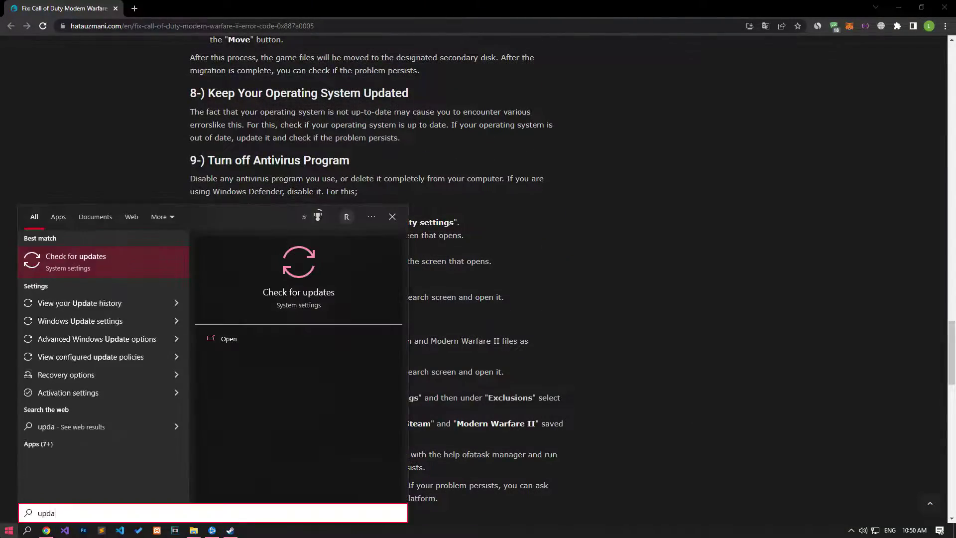
click(85, 263)
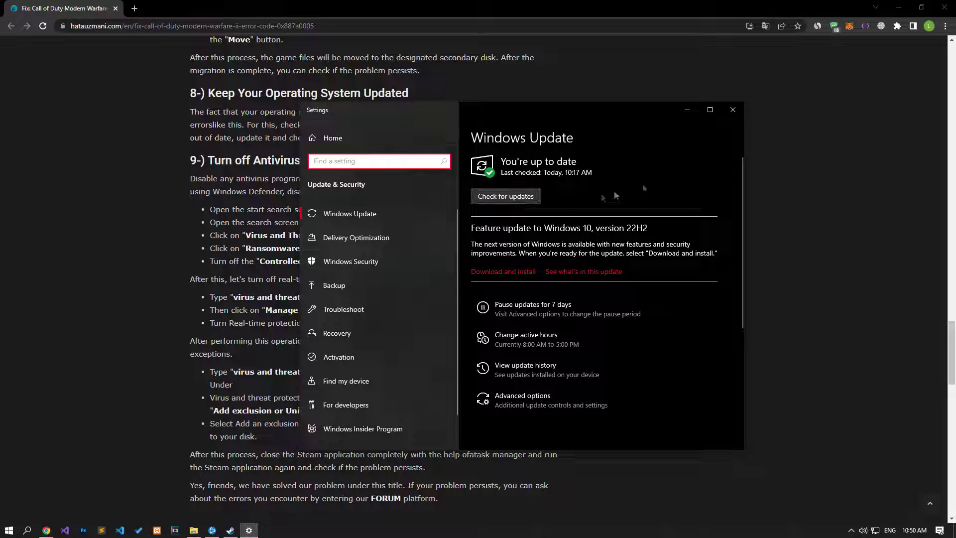
click(733, 109)
scroll(122, 291, down, 2)
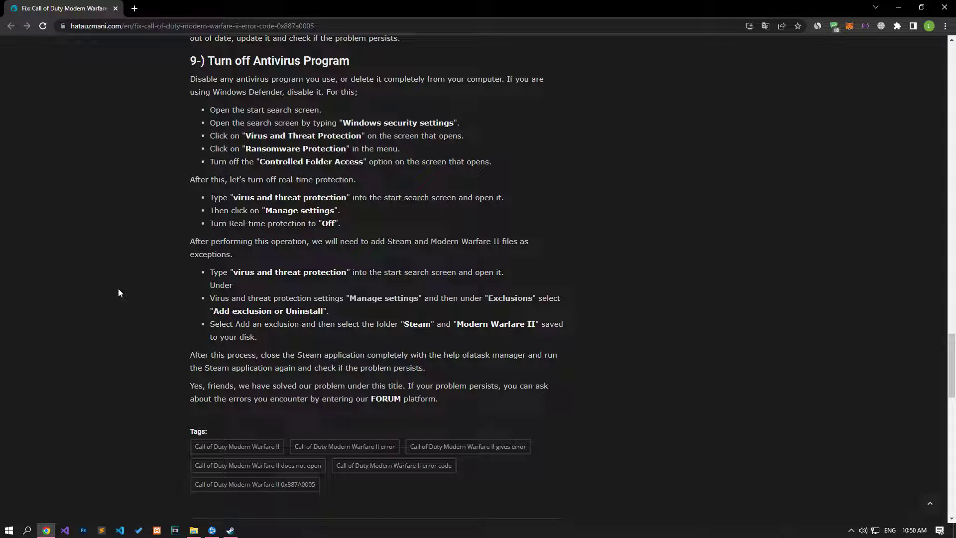
click(1, 533)
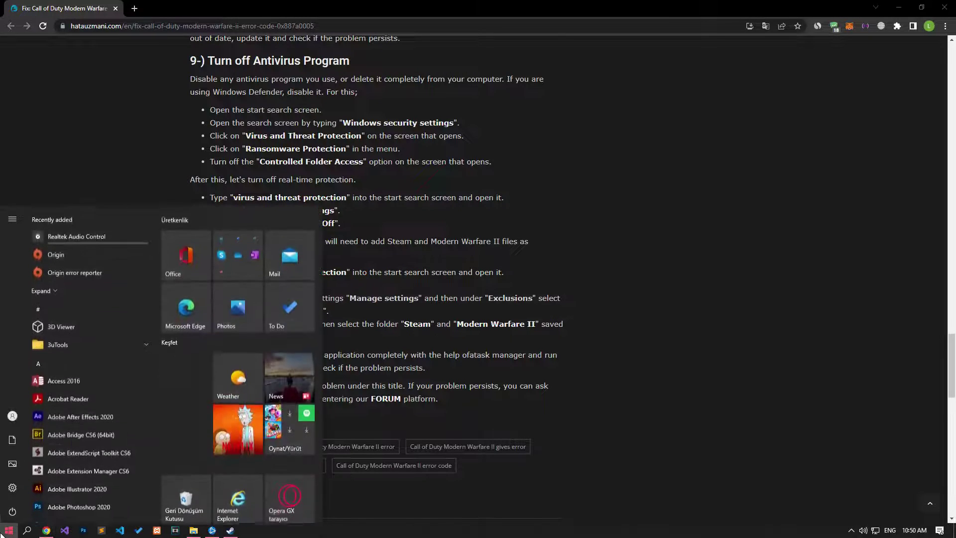
Open Virus & threat protection and check that Controlled folder access is Off
text(viru)
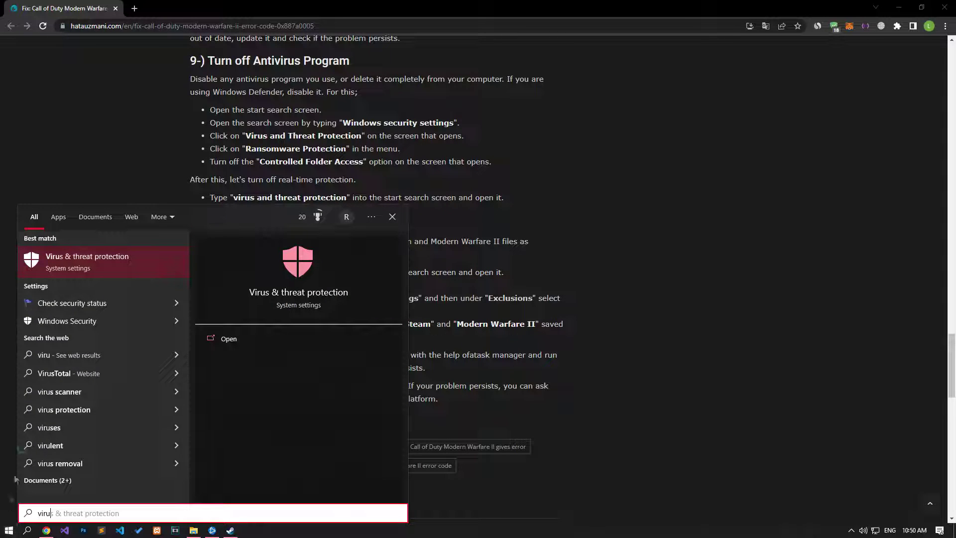
click(95, 274)
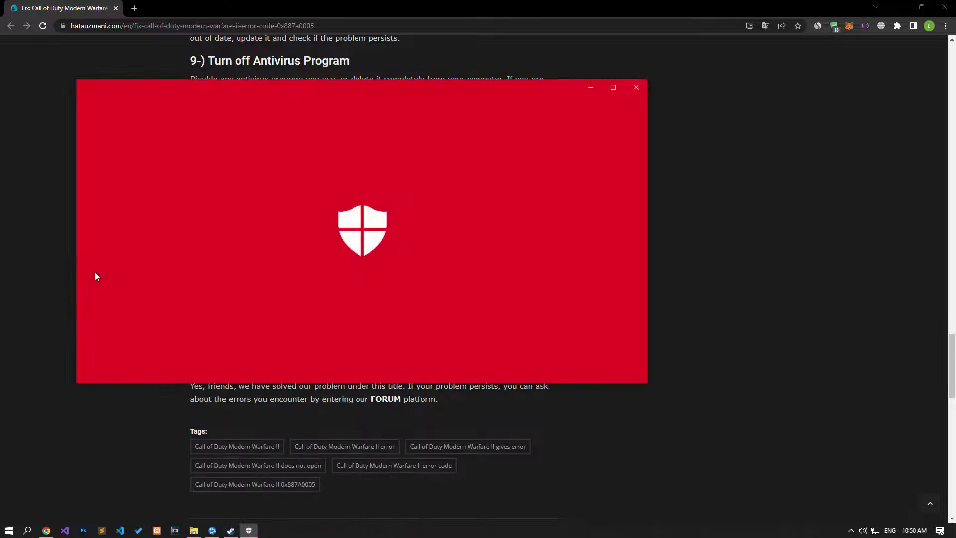
scroll(309, 328, down, 2)
scroll(289, 334, down, 15)
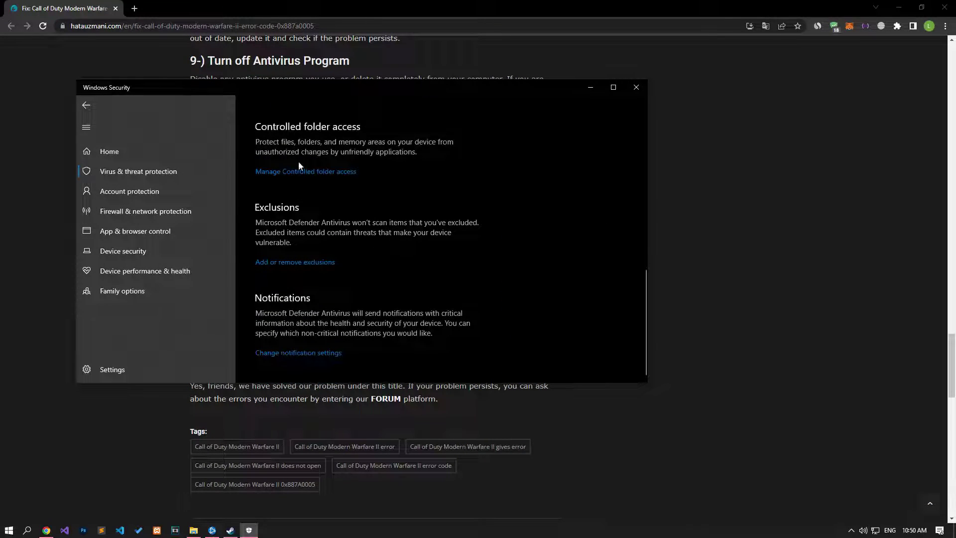
click(309, 172)
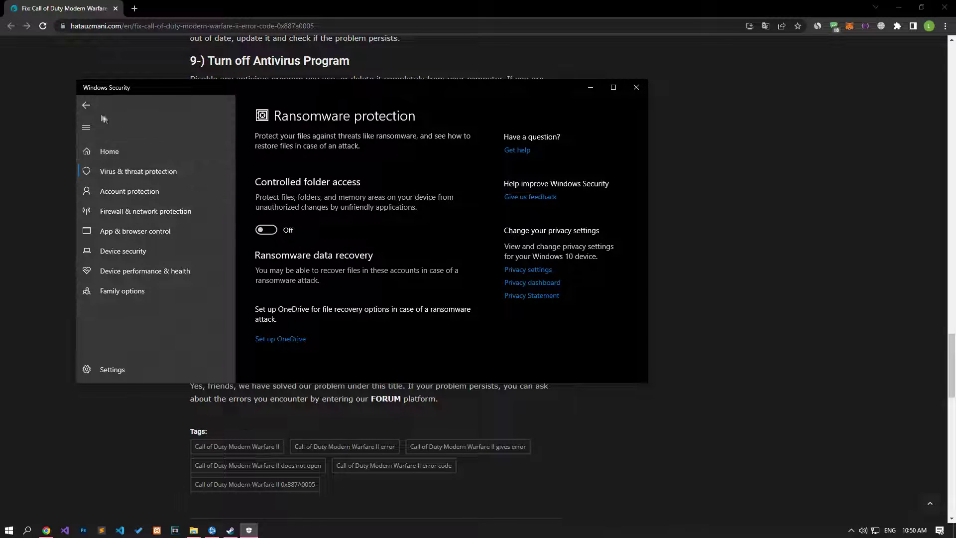
click(86, 105)
Go to Add or remove exclusions and choose Add an exclusion
scroll(349, 291, up, 3)
scroll(349, 294, up, 4)
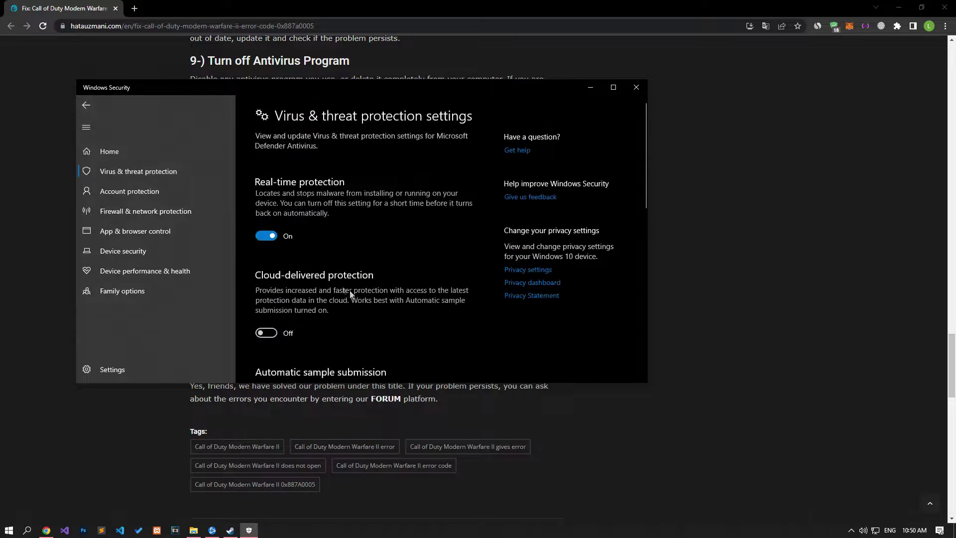
scroll(352, 299, down, 10)
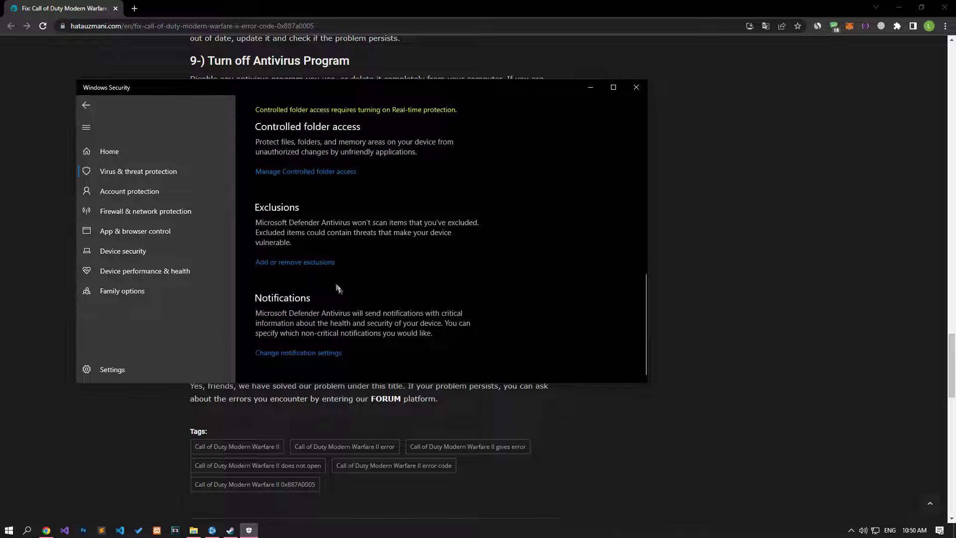
click(291, 265)
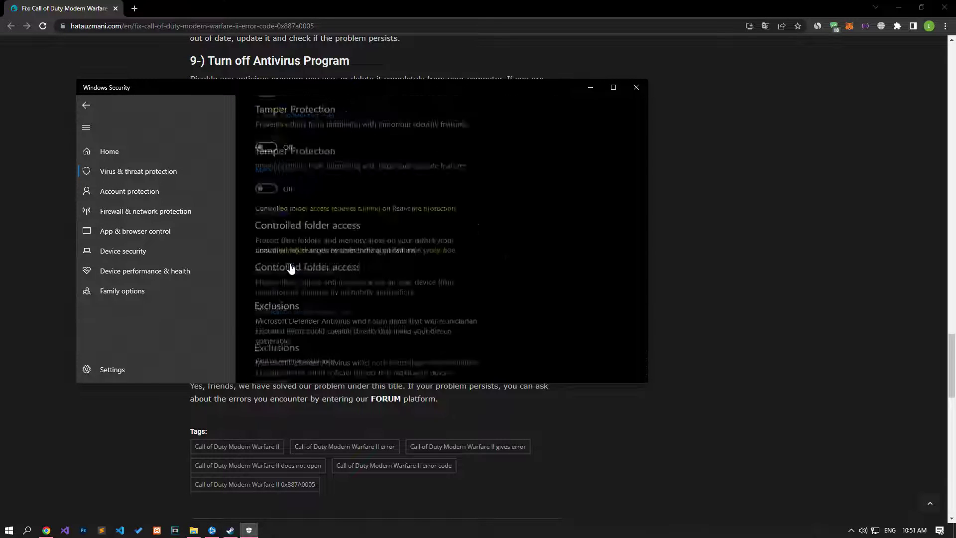
click(296, 205)
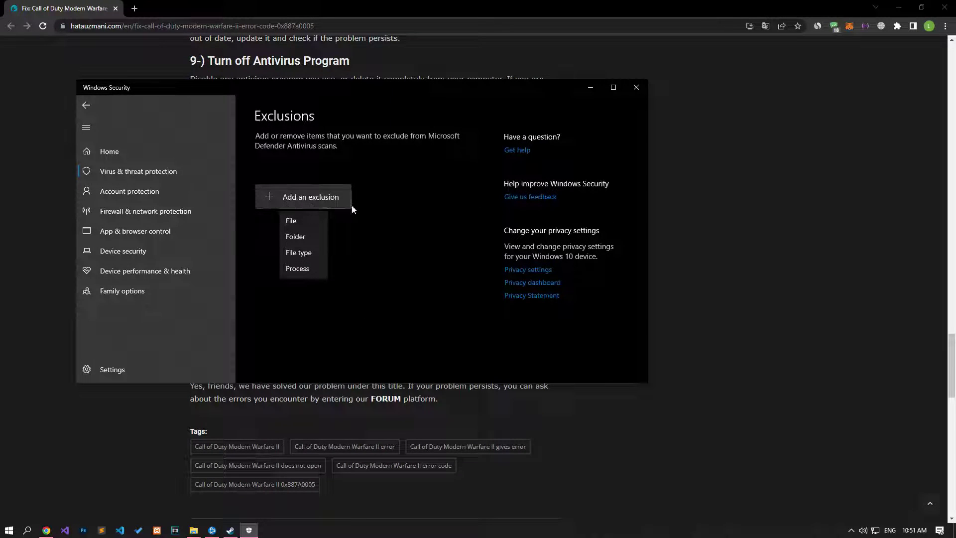
Add the AppData\Local\Battle.net folder as a Microsoft Defender exclusion
click(307, 241)
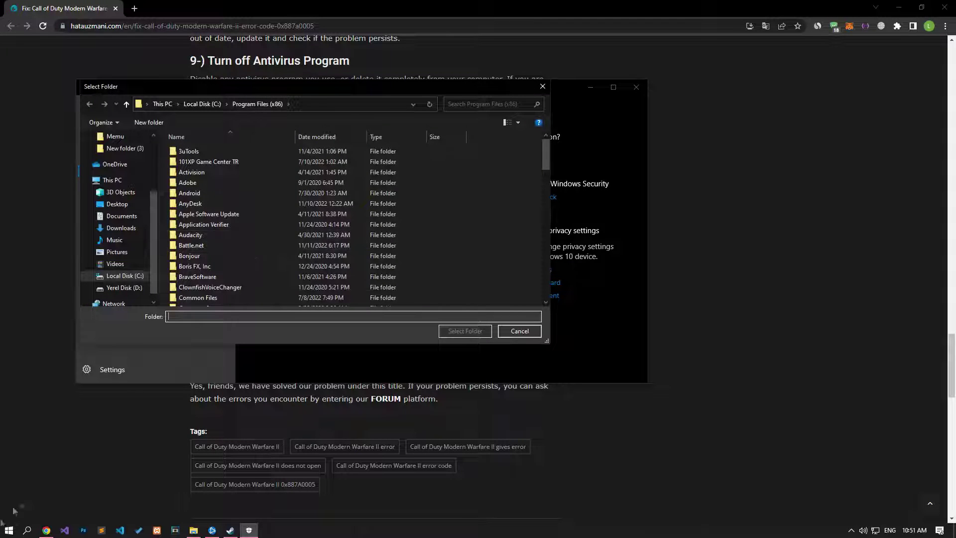
click(9, 530)
text(%localappda)
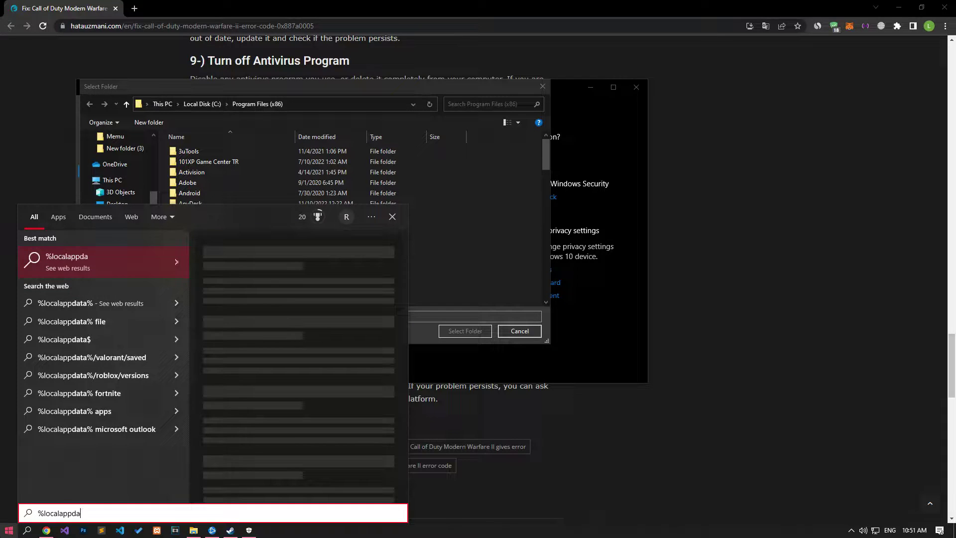
text(ta%)
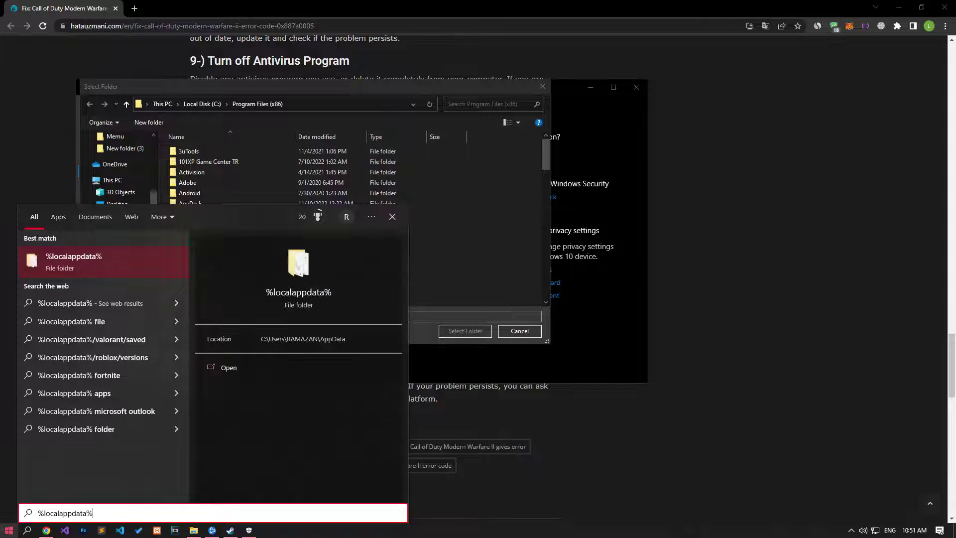
click(103, 270)
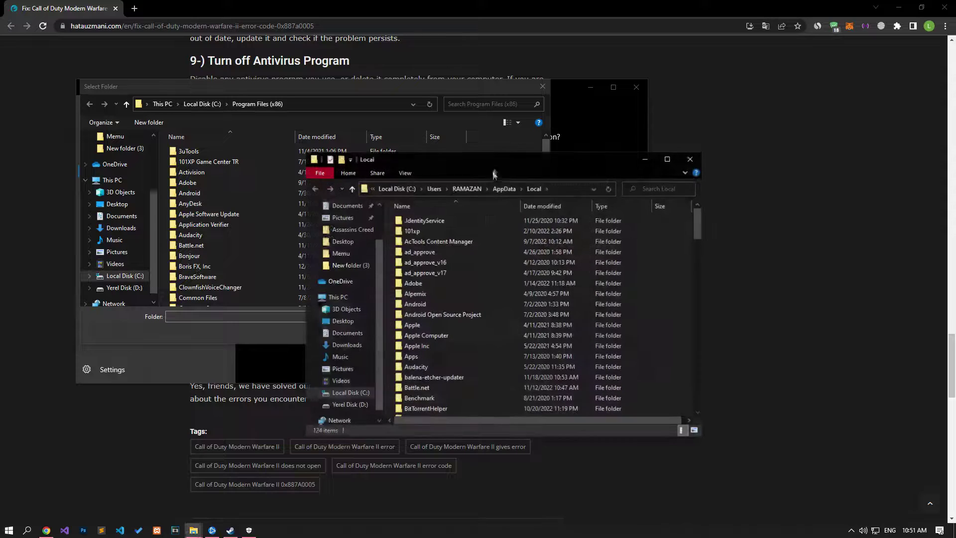
click(570, 189)
key(ctrl+c)
click(347, 108)
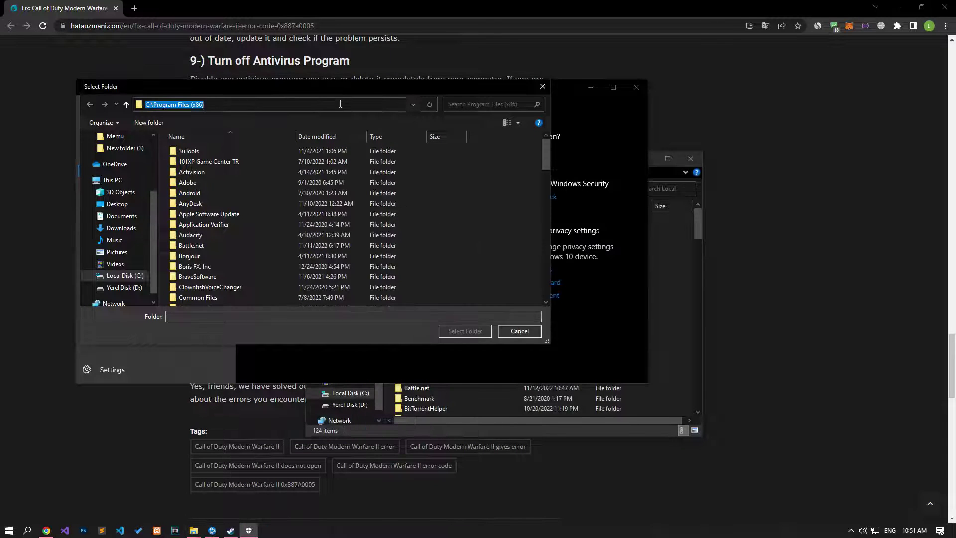
right_click(347, 108)
click(364, 146)
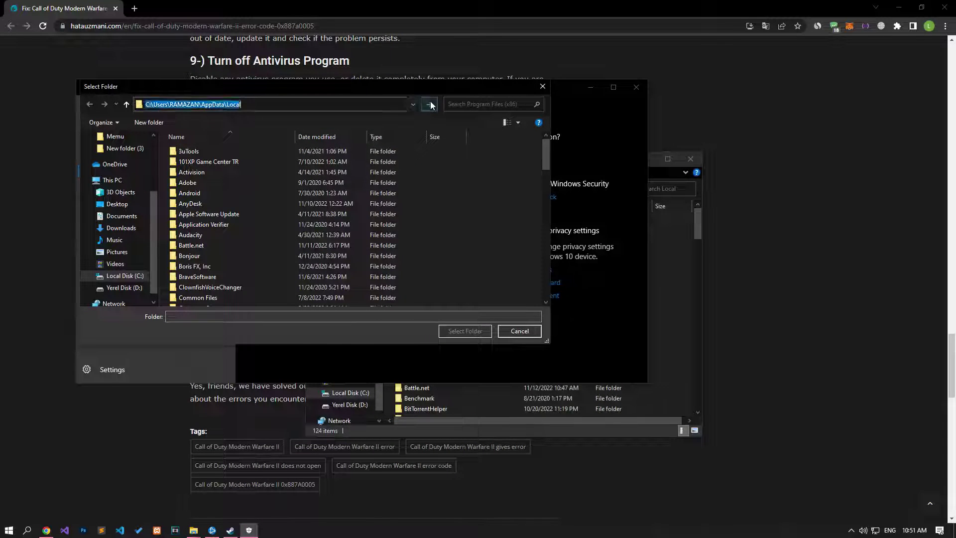
click(429, 104)
key(b)
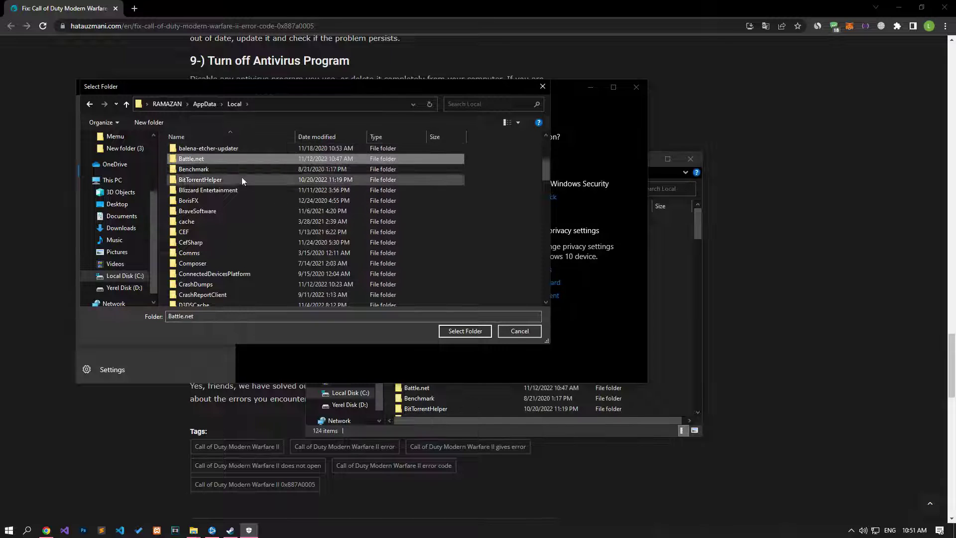
click(189, 159)
click(462, 329)
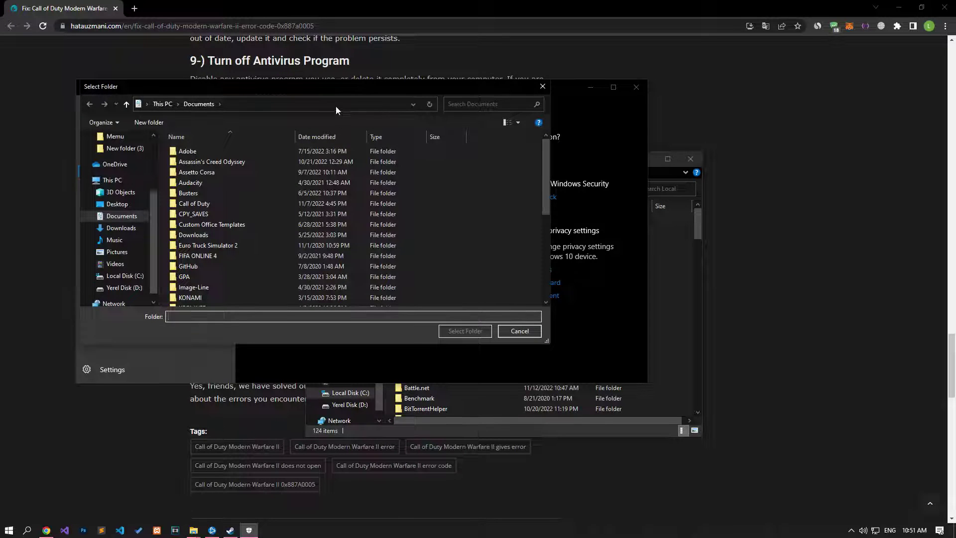
Add the AppData\Local\Blizzard Entertainment folder as an exclusion
right_click(336, 109)
click(363, 149)
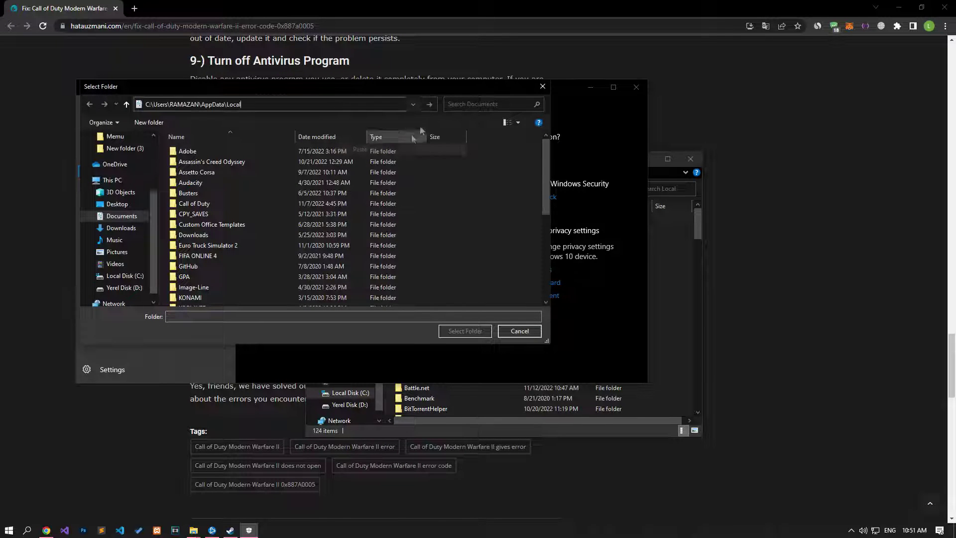
click(435, 105)
scroll(495, 252, down, 6)
click(210, 190)
click(465, 331)
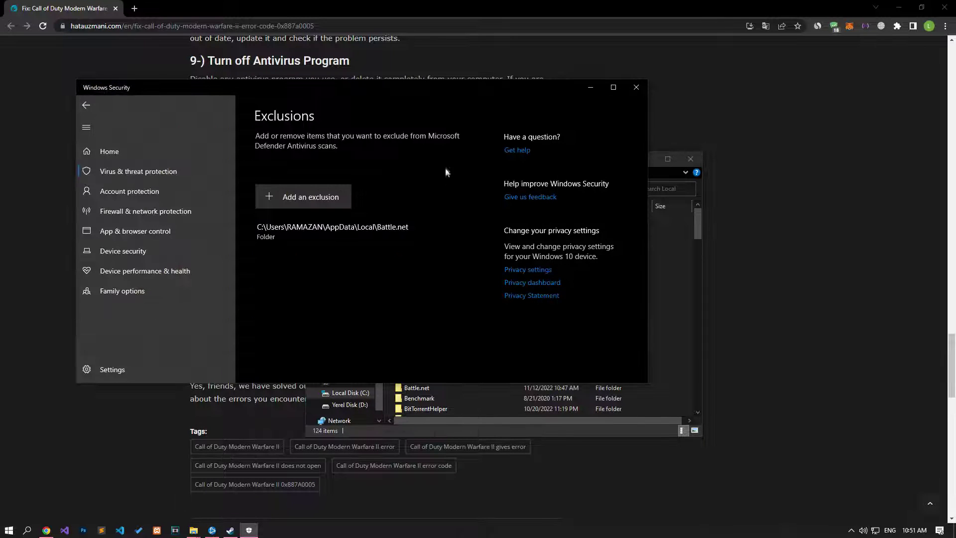
Add the AppData\Roaming\Battle.net folder as an exclusion
click(301, 197)
click(301, 239)
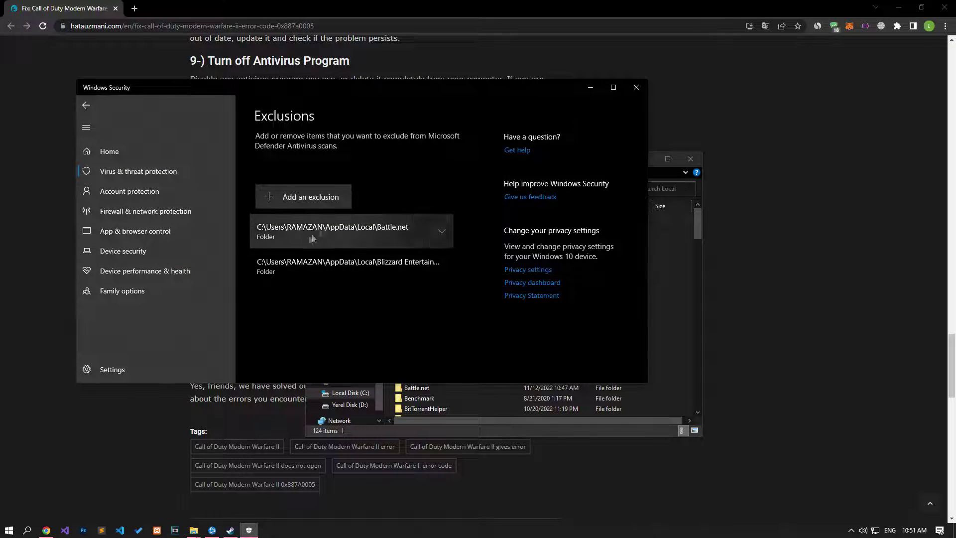
click(298, 105)
right_click(299, 107)
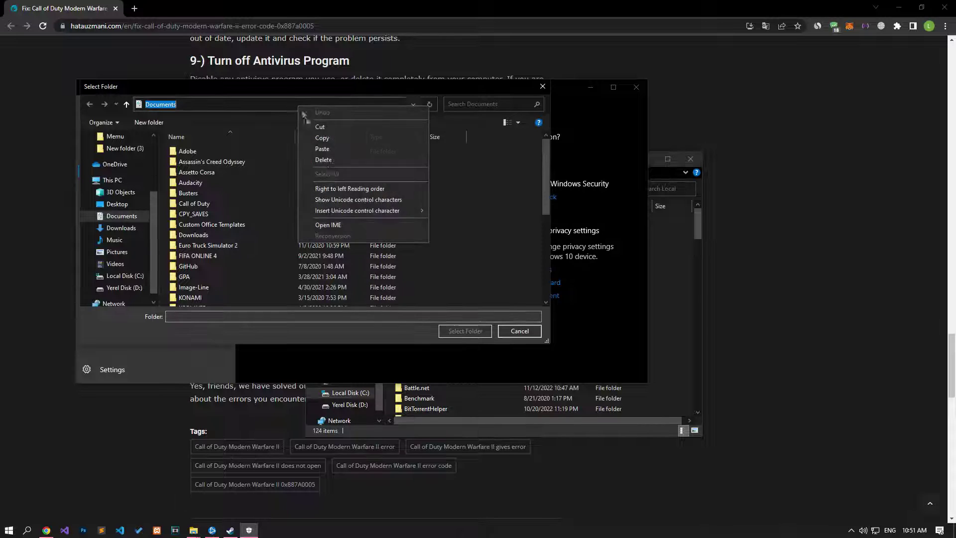
click(348, 150)
click(430, 105)
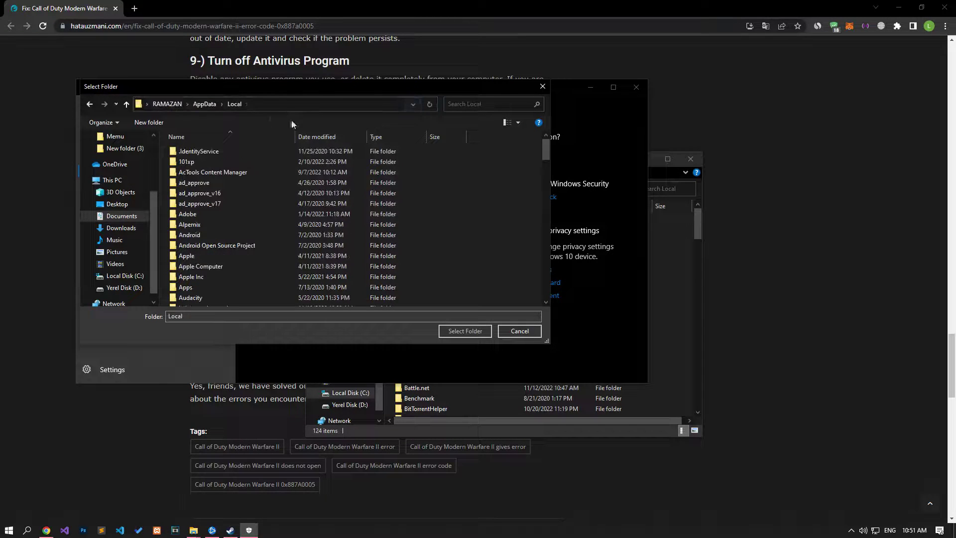
click(205, 104)
click(189, 172)
double_click(195, 172)
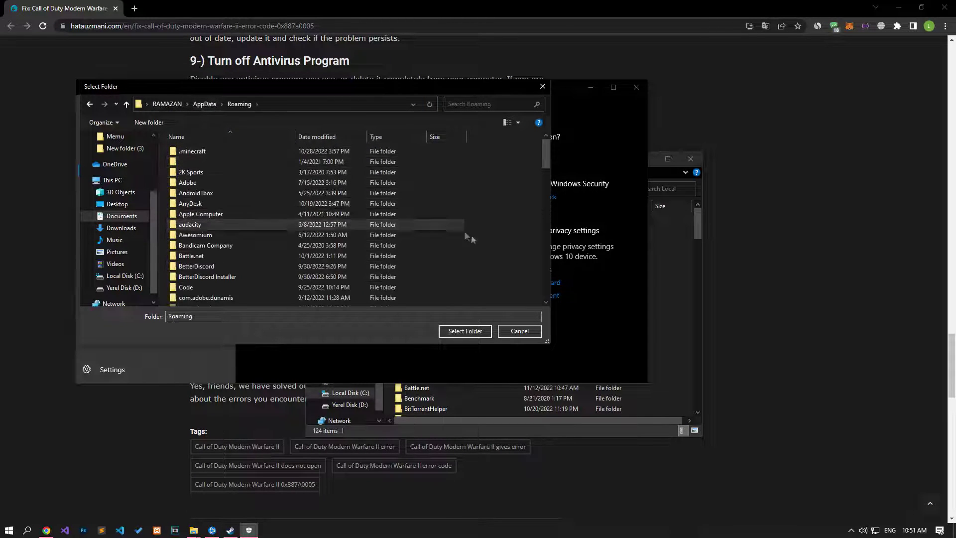
click(206, 245)
key(Down)
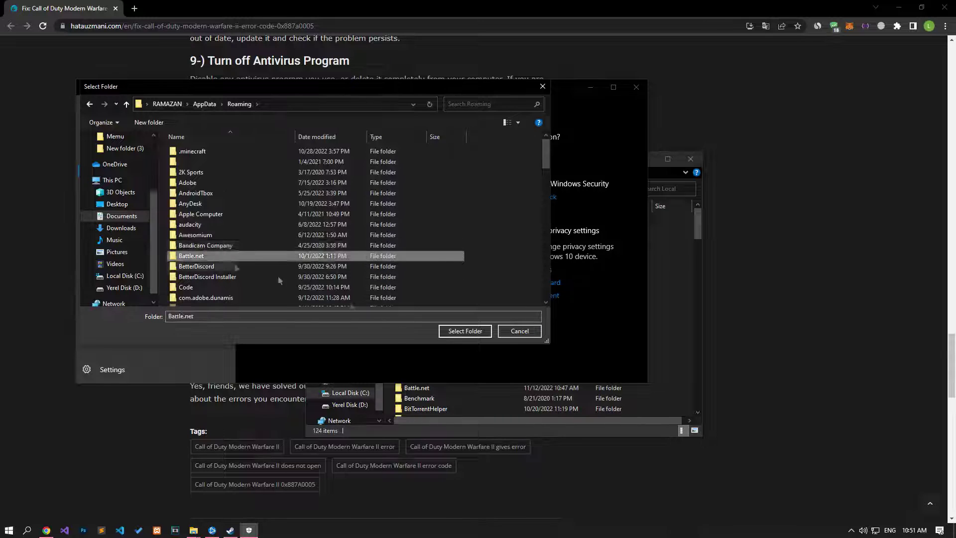
click(463, 332)
Add the C:\ProgramData\Battle.net folder as an exclusion
click(301, 196)
click(296, 236)
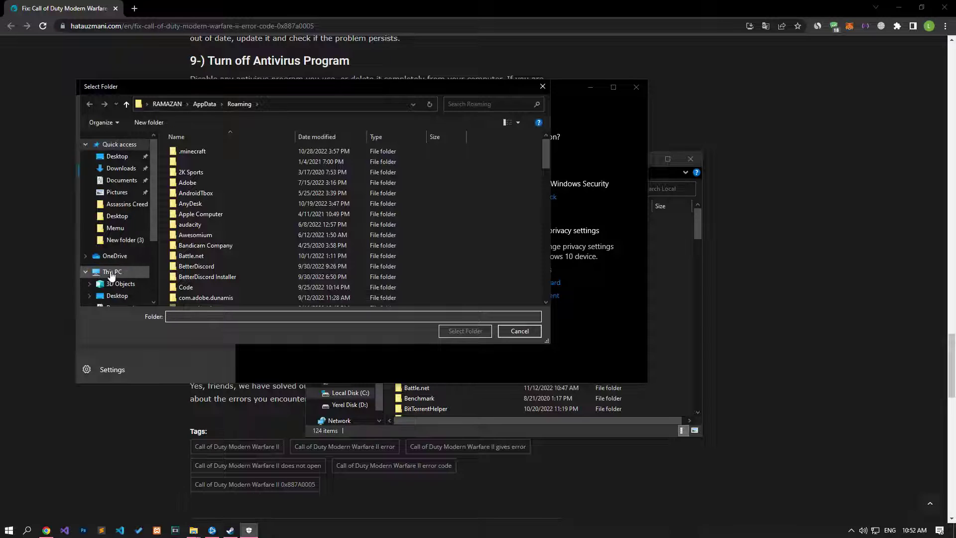
click(110, 272)
click(215, 261)
double_click(215, 261)
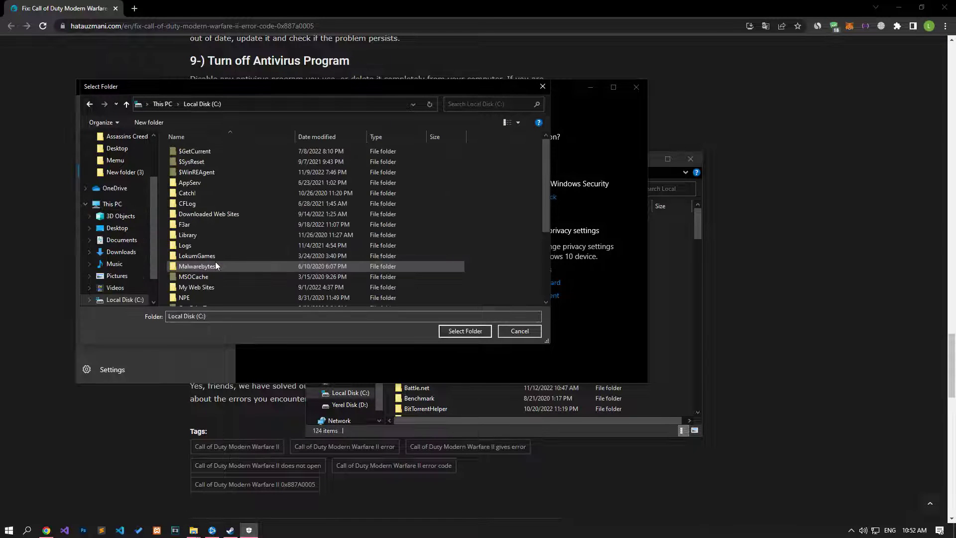
scroll(424, 250, down, 3)
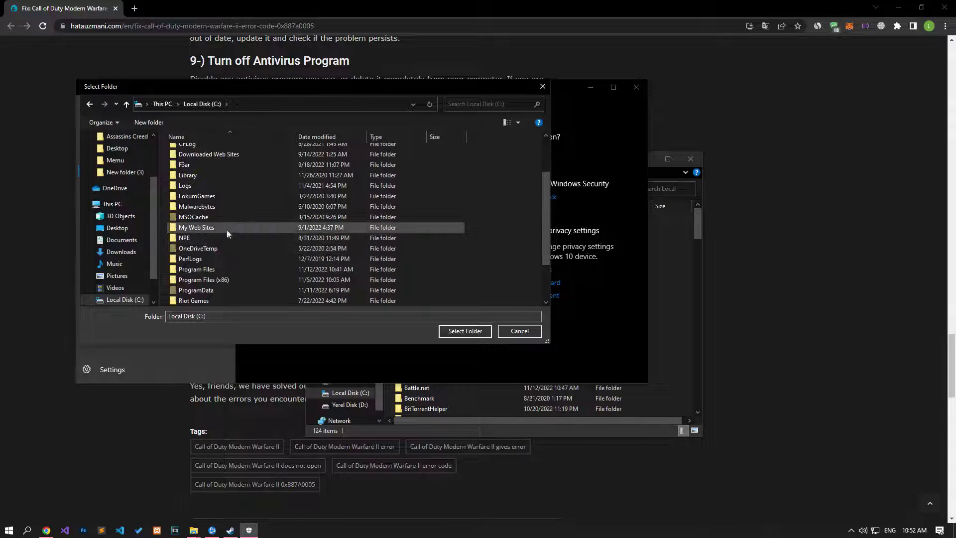
double_click(190, 290)
click(216, 224)
click(483, 332)
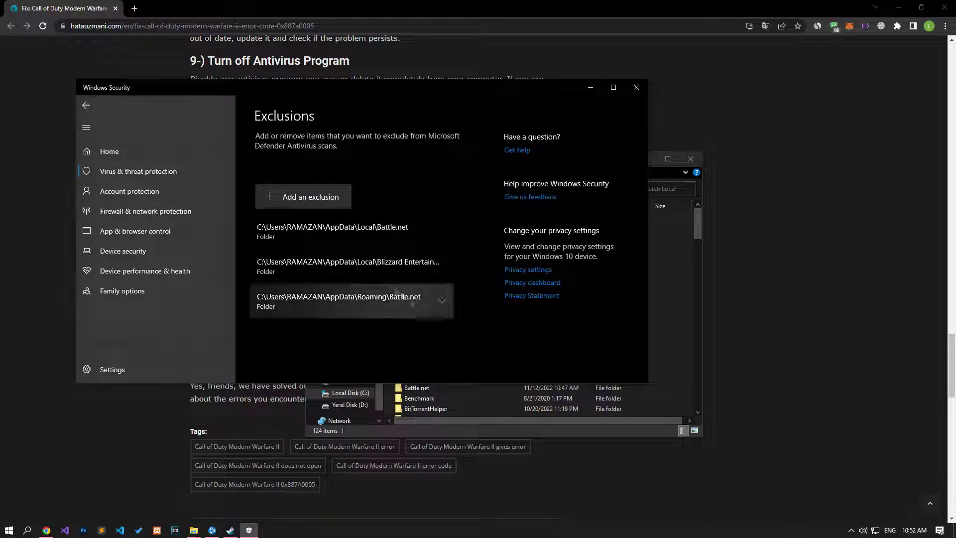
Add the C:\ProgramData\Blizzard Entertainment folder as an exclusion
click(294, 205)
click(301, 238)
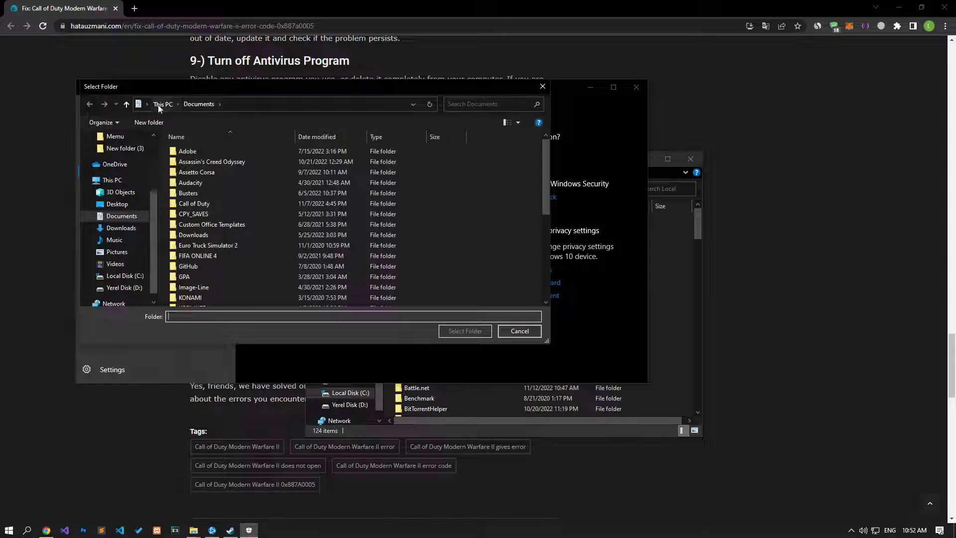
click(162, 103)
double_click(214, 255)
scroll(466, 280, down, 3)
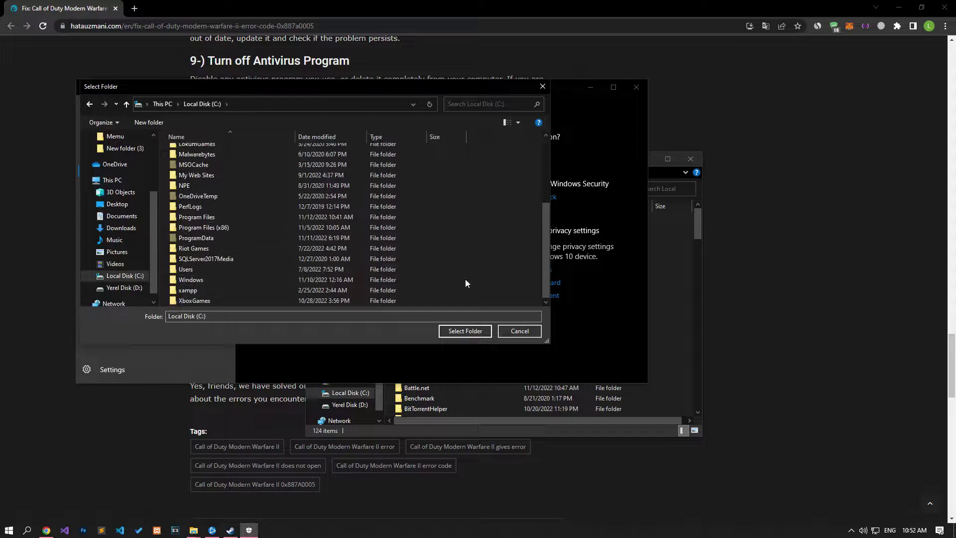
double_click(228, 240)
click(228, 243)
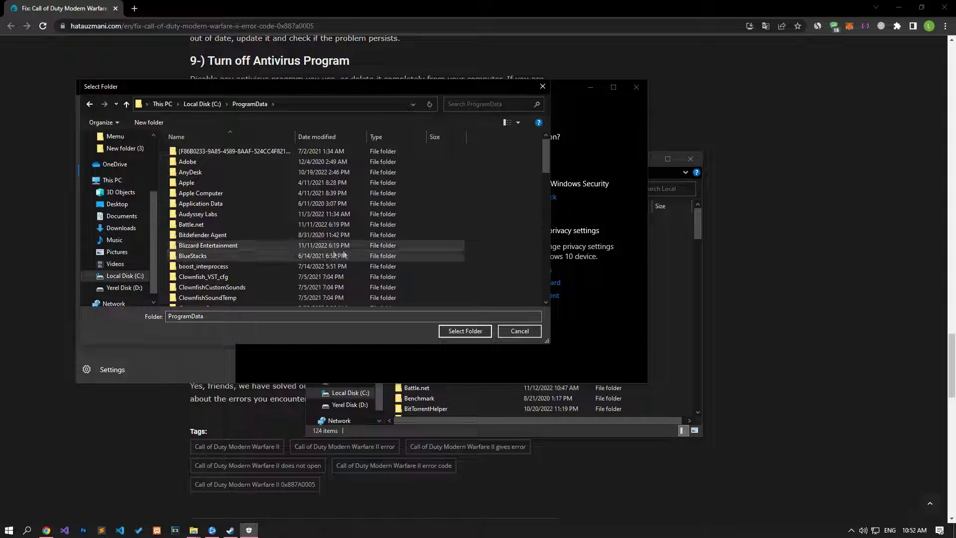
click(465, 331)
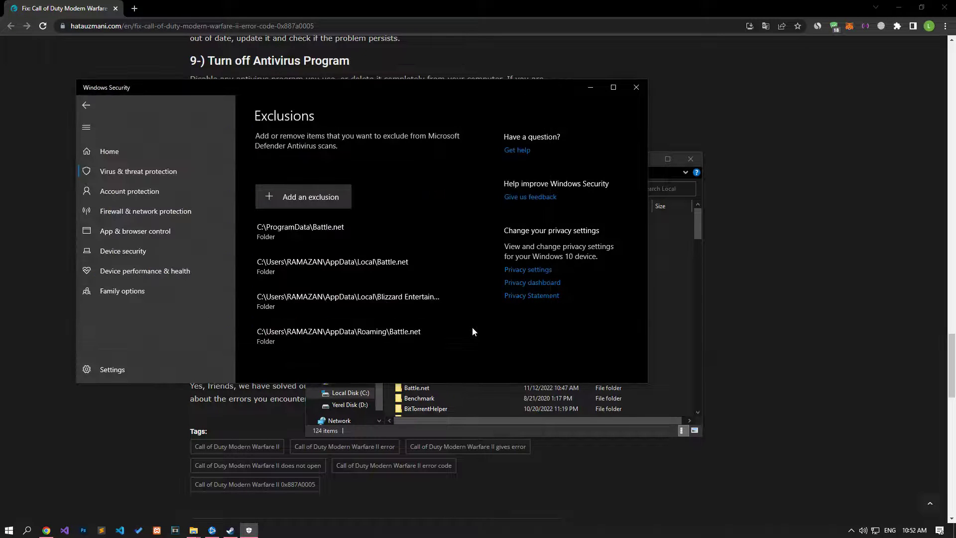
Exclude C:\Program Files (x86)\Battle.net, then close Windows Security and File Explorer
click(323, 197)
click(295, 237)
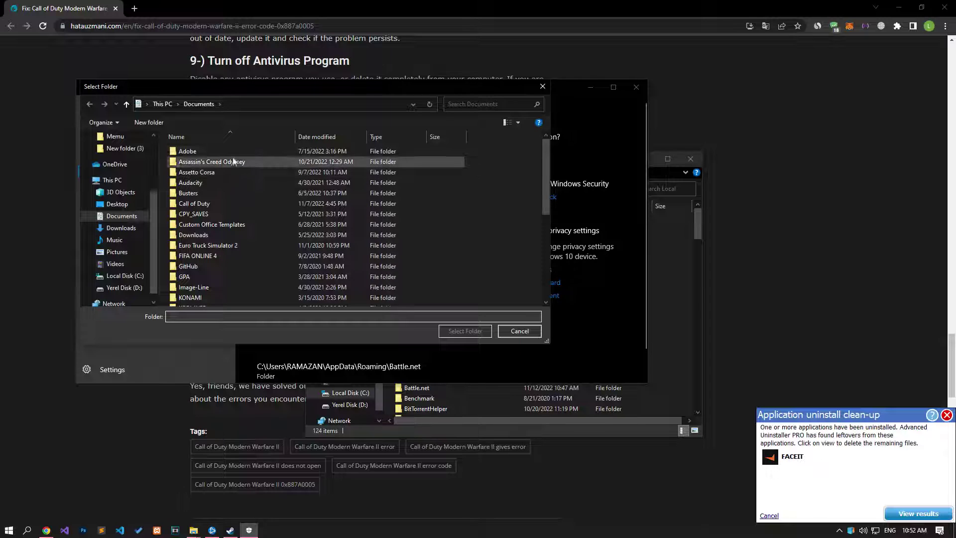
click(162, 104)
click(219, 264)
double_click(219, 264)
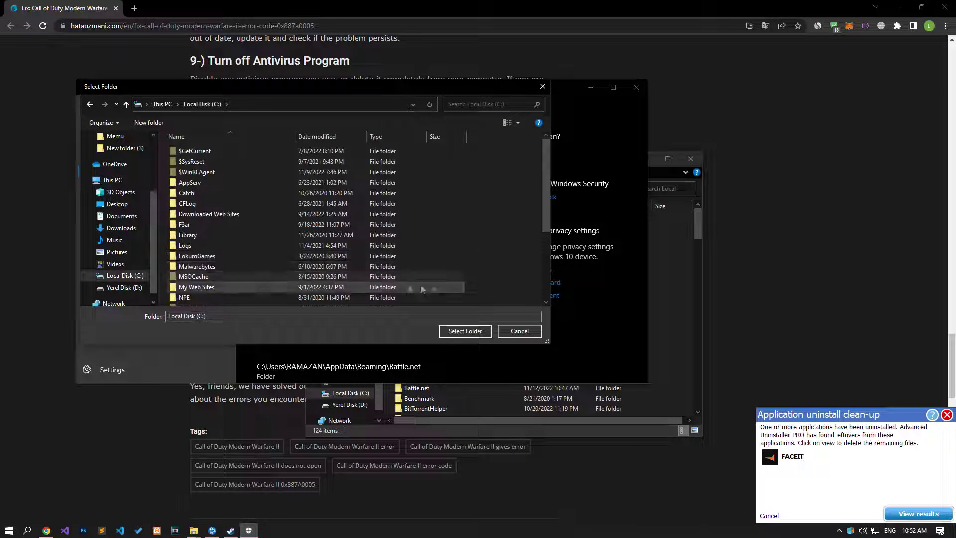
scroll(234, 240, down, 6)
double_click(235, 227)
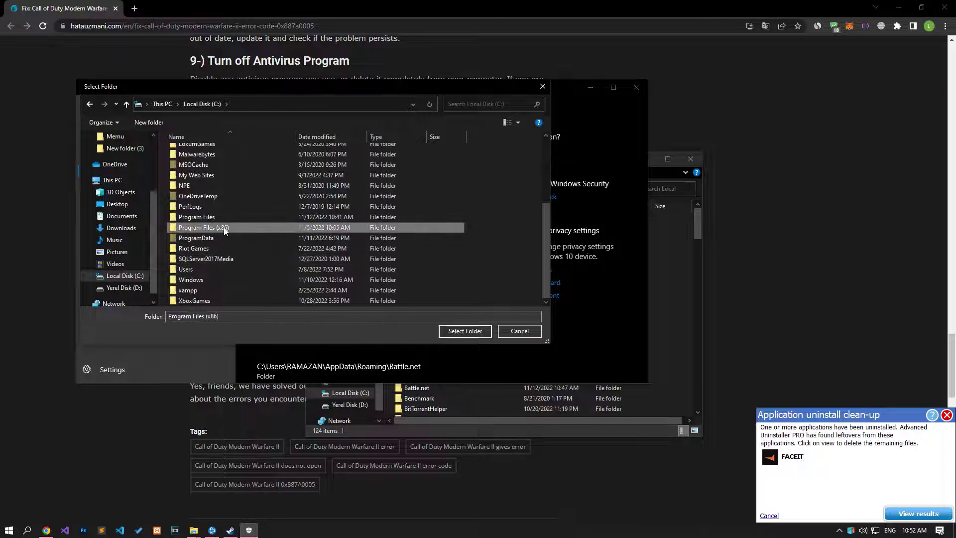
click(234, 245)
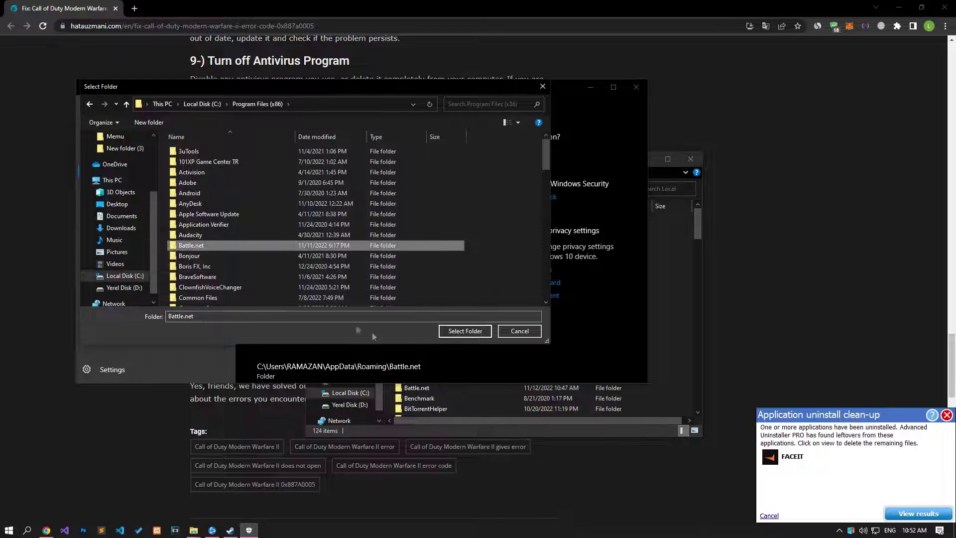
click(476, 327)
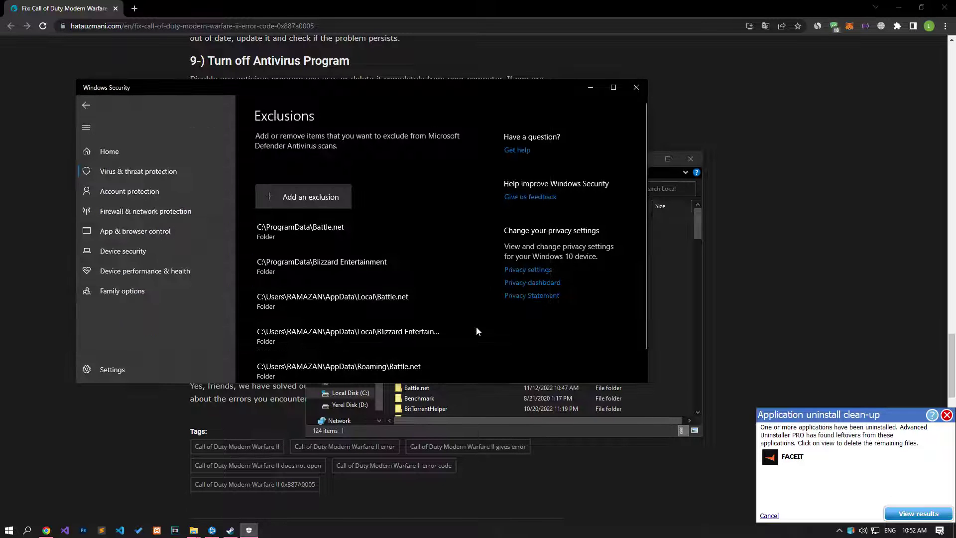
click(637, 89)
click(692, 158)
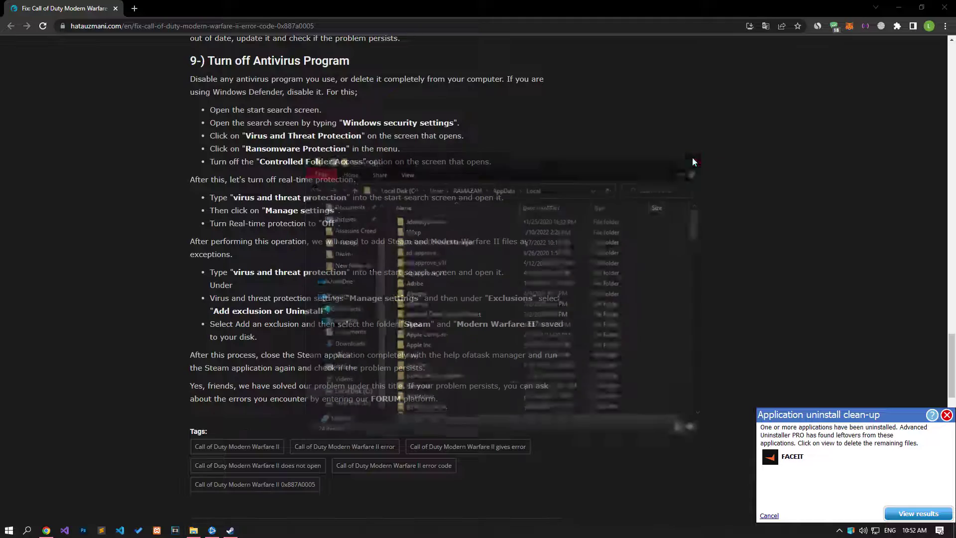
Bring up the Battle.net and Steam launchers, then minimise both to reveal the article
click(213, 530)
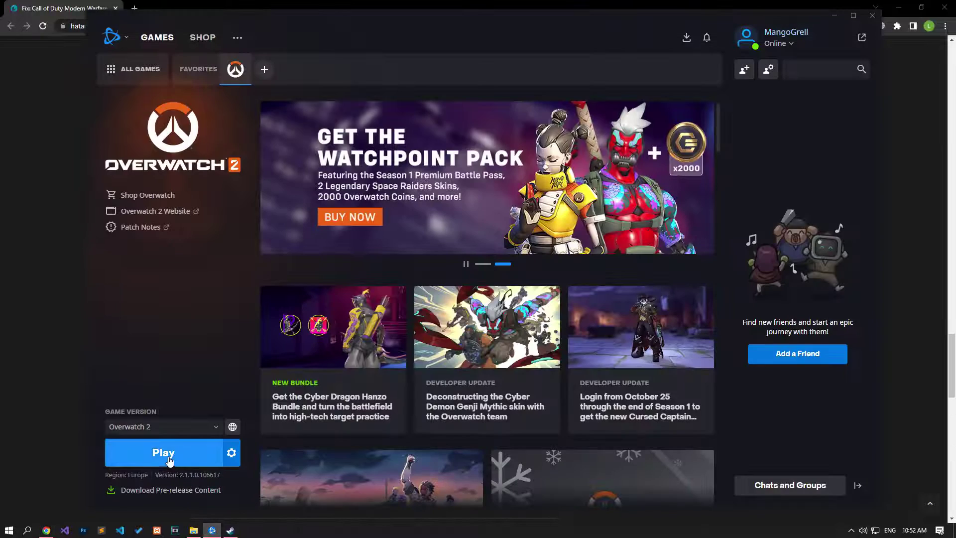
click(230, 529)
click(230, 529)
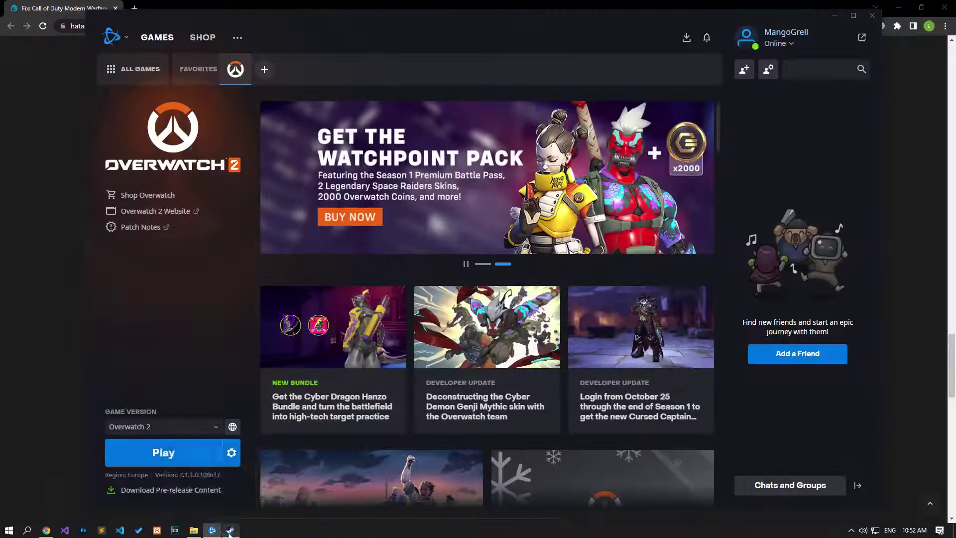
click(212, 530)
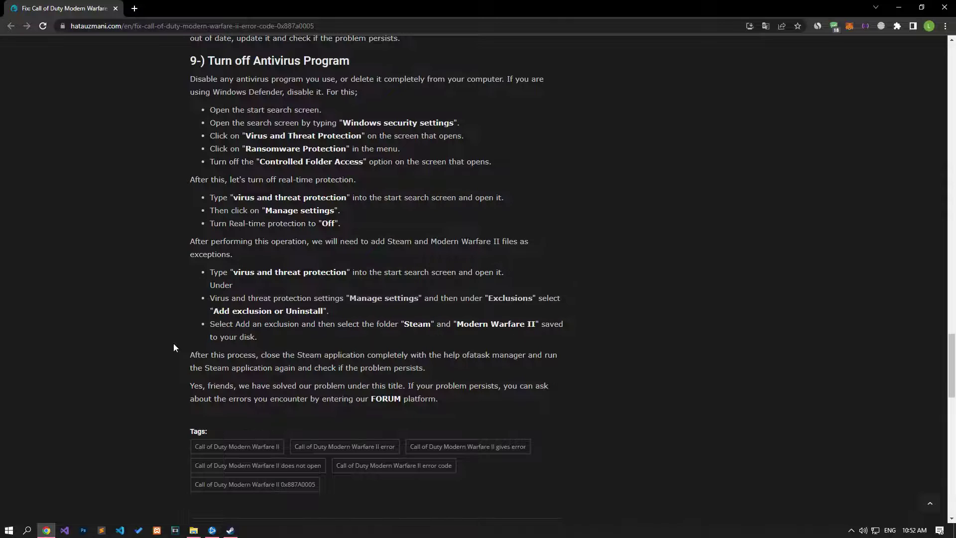
click(9, 530)
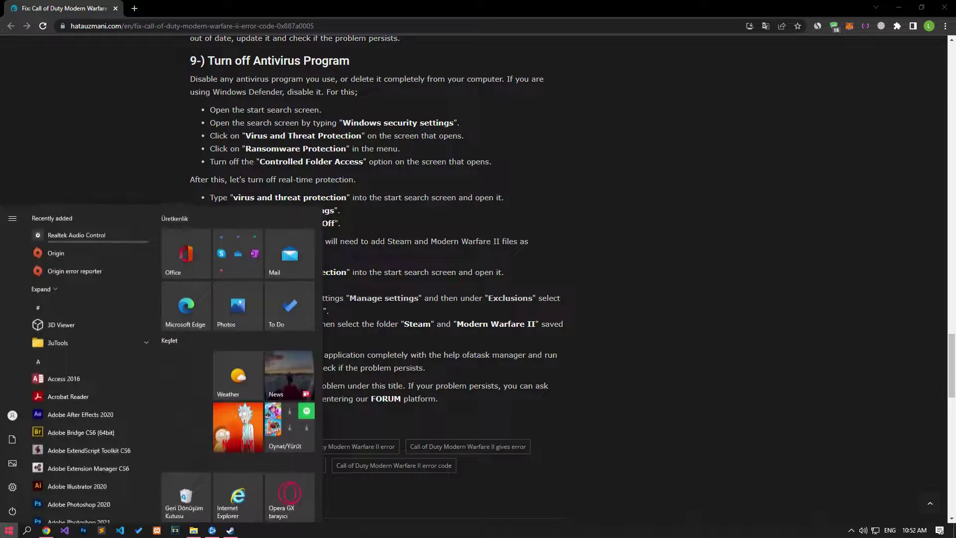
Delete the Call of Duty folder in Documents via This PC, then close Explorer
text(thi)
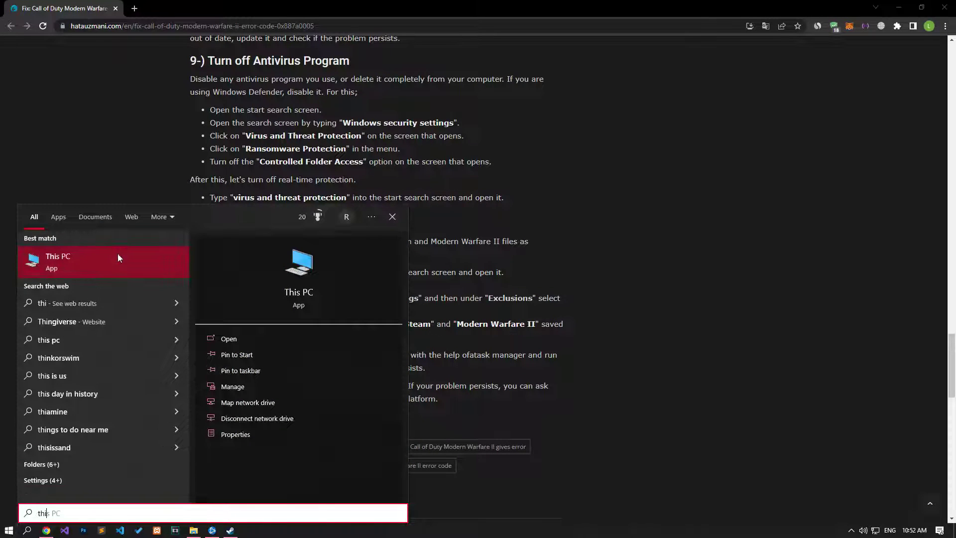
click(118, 256)
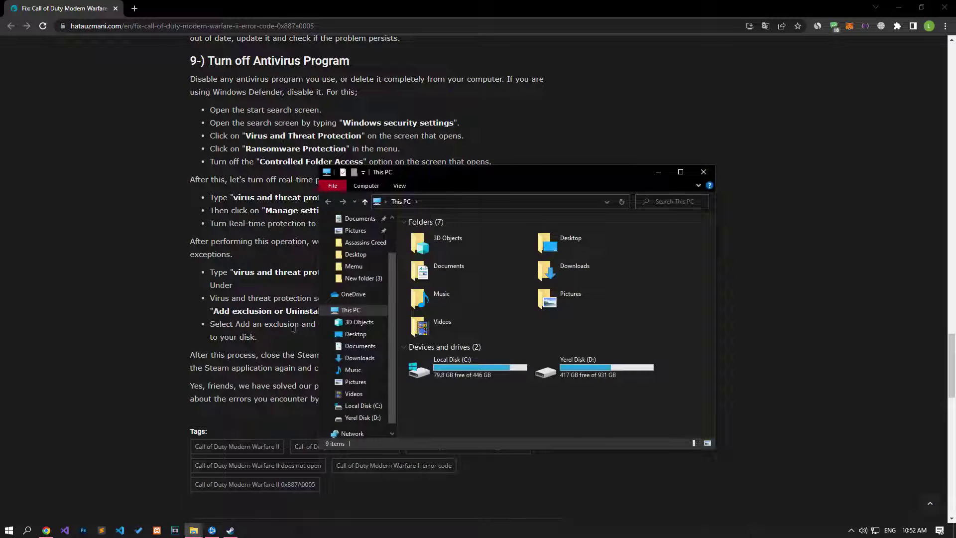
click(360, 345)
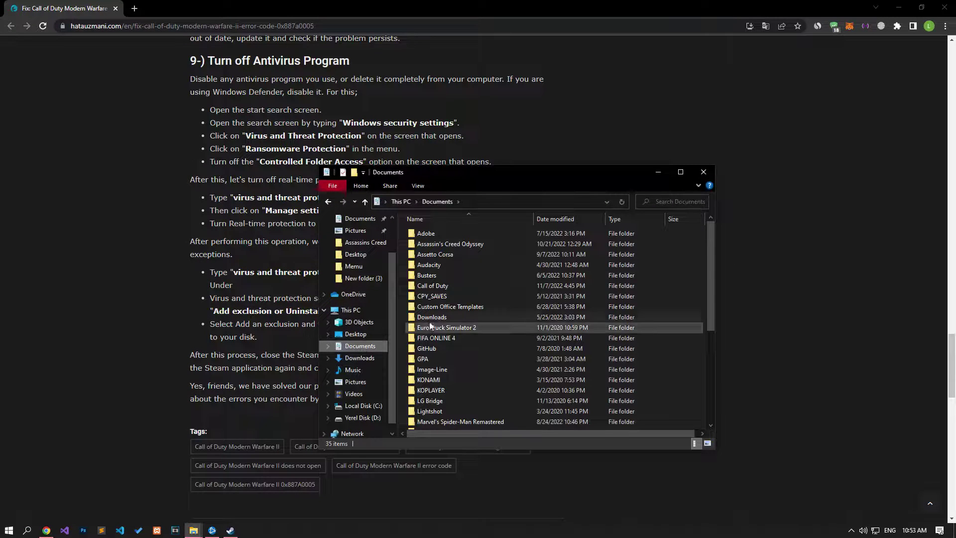
click(446, 287)
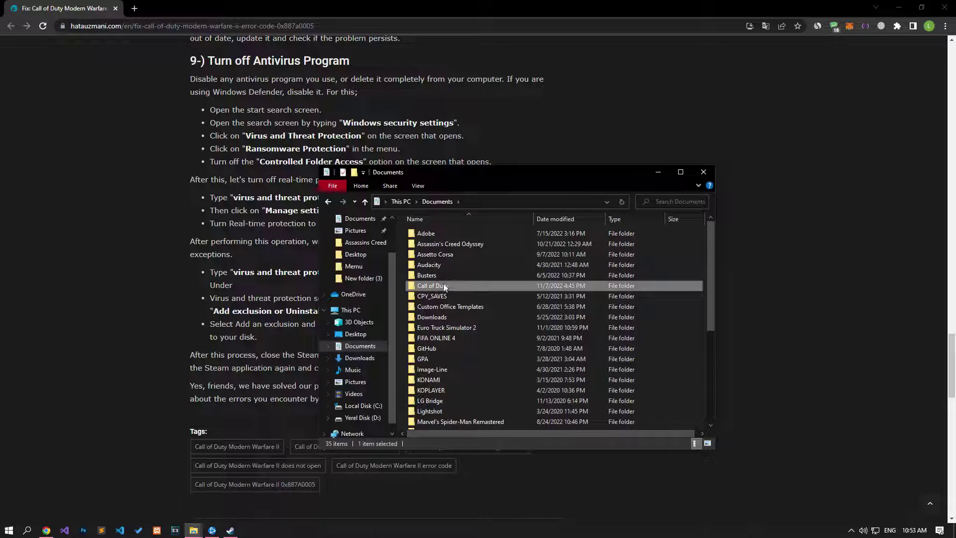
right_click(447, 286)
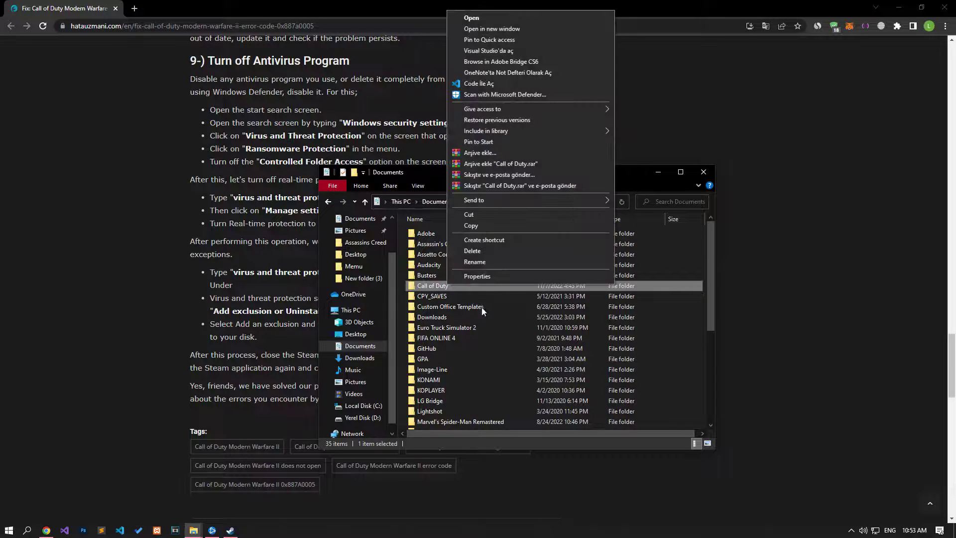
click(474, 251)
click(704, 172)
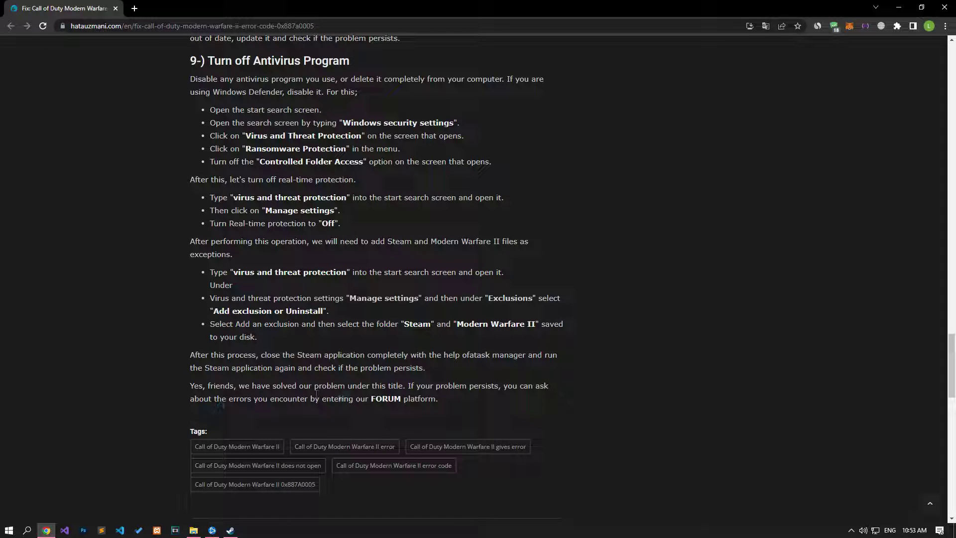
Open the article's FORUM link in a new tab, switch to it, and start a new thread
middle_click(391, 402)
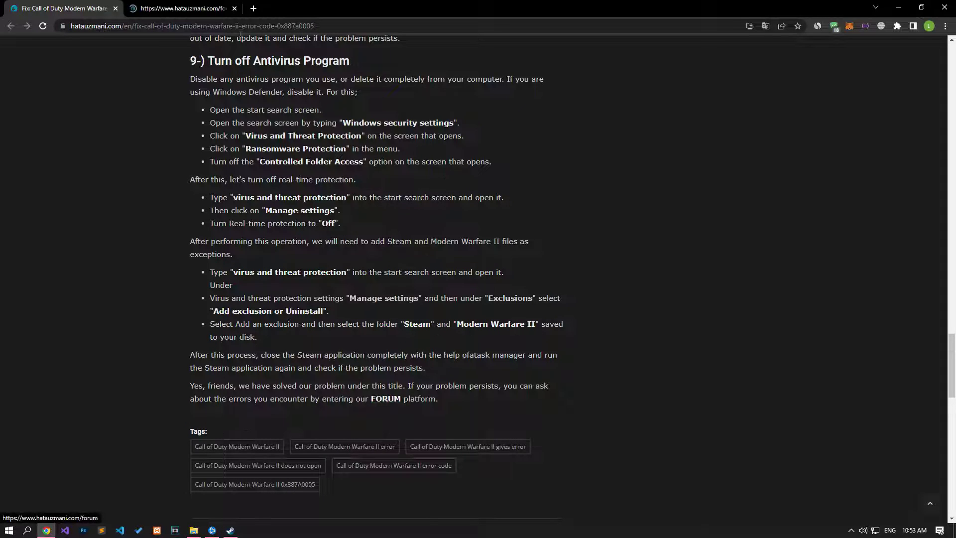
click(179, 8)
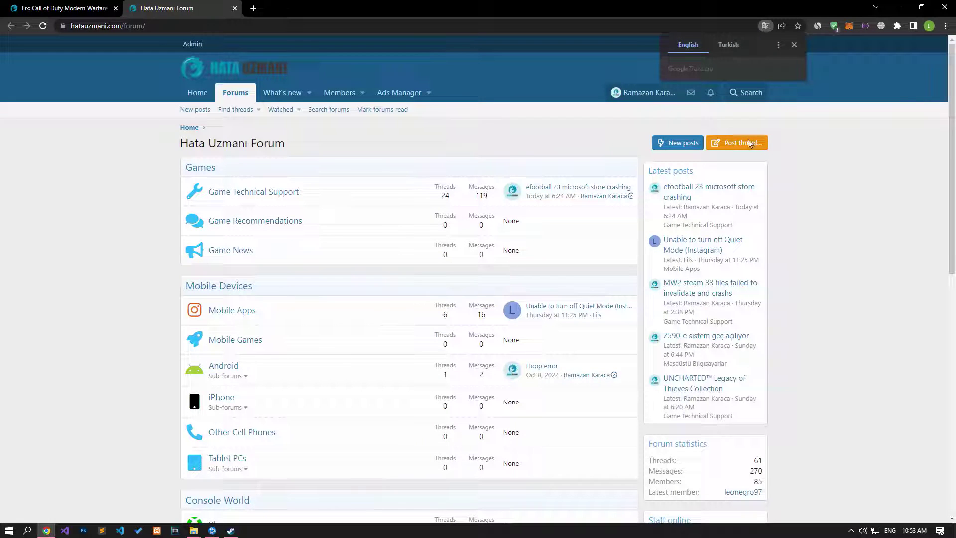
click(748, 142)
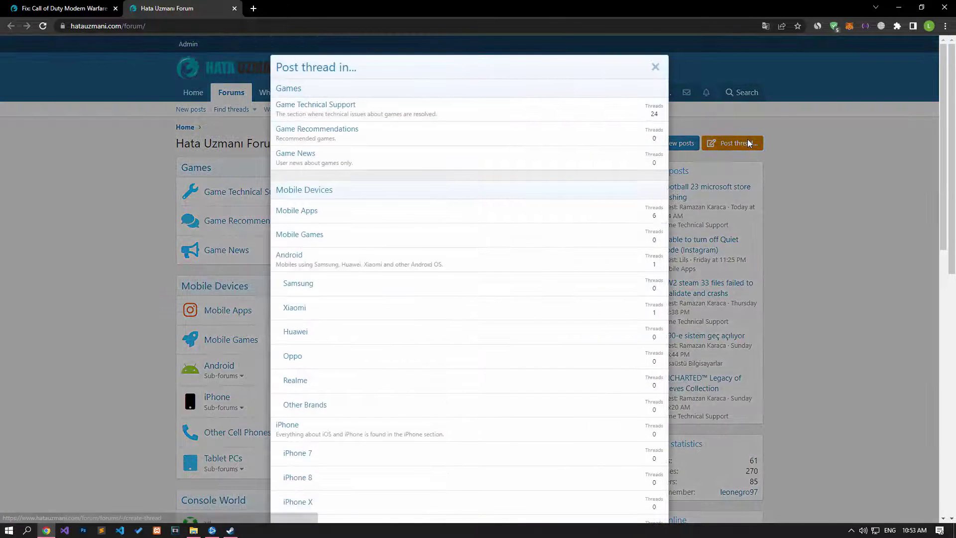